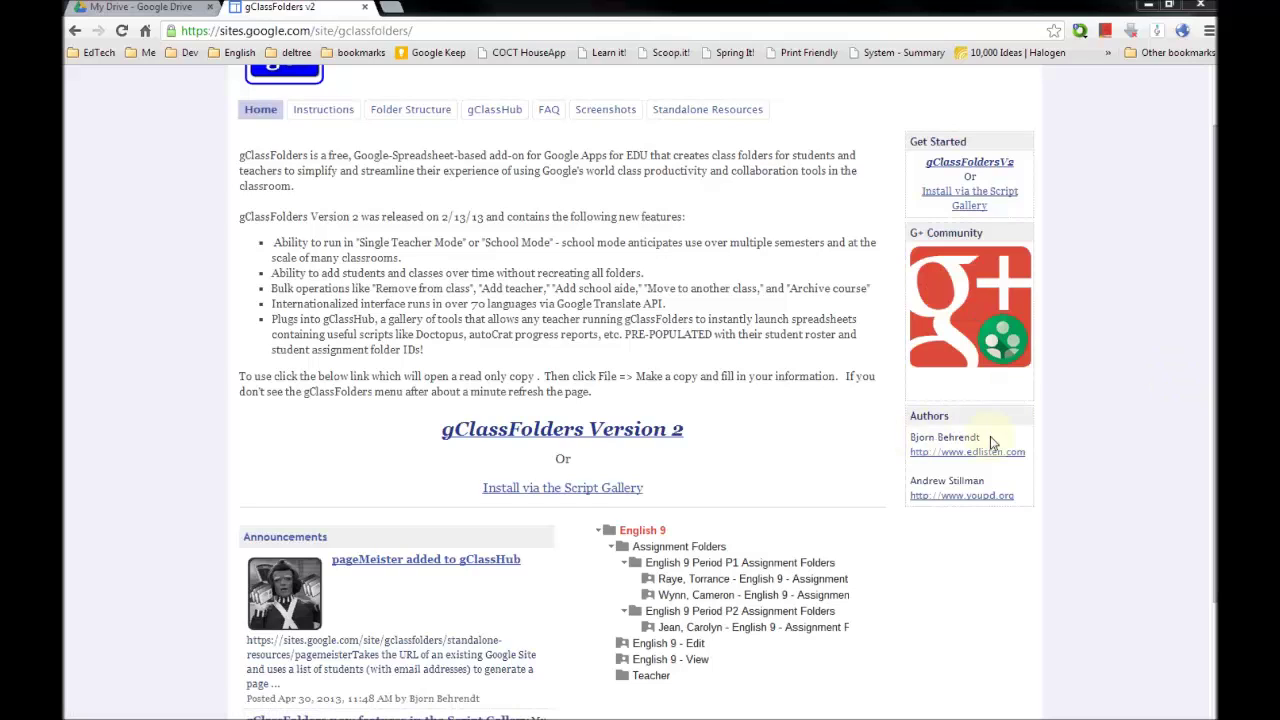
- Open the read-only gClassFolders Version 2 template from the Google Sites page
drag(992, 440, 986, 478)
click(703, 307)
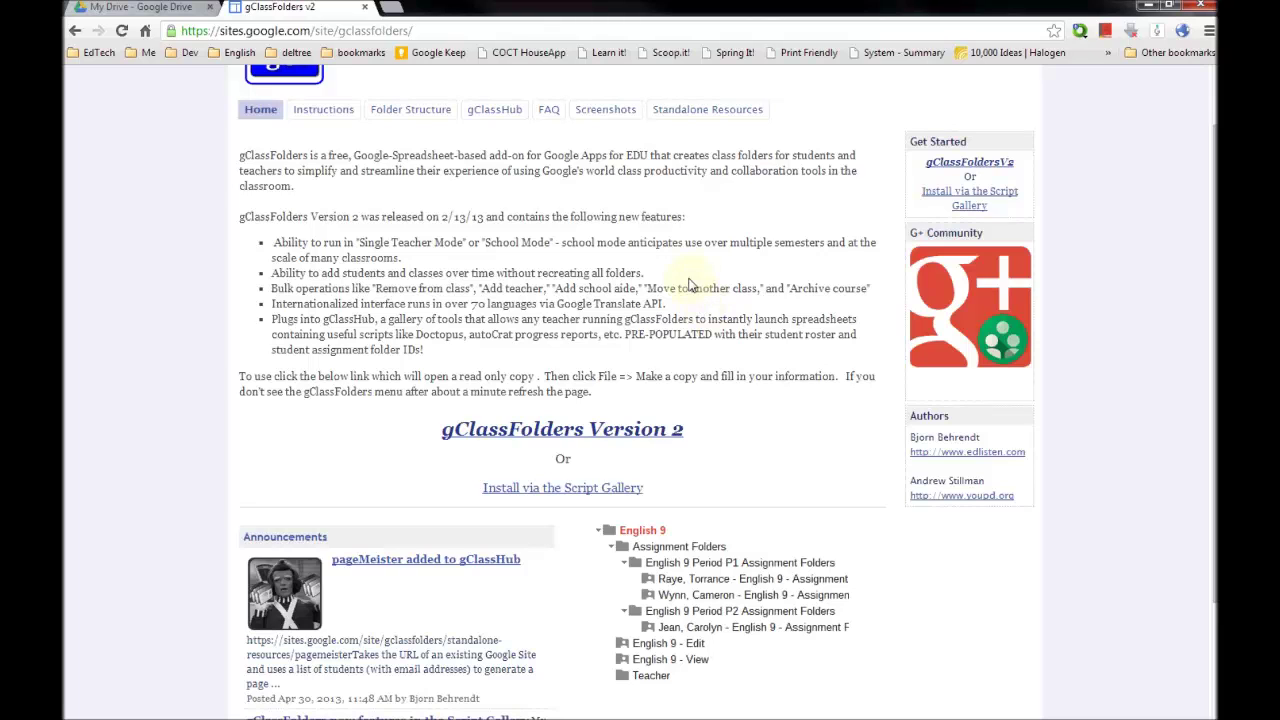
scroll(633, 272, down, 3)
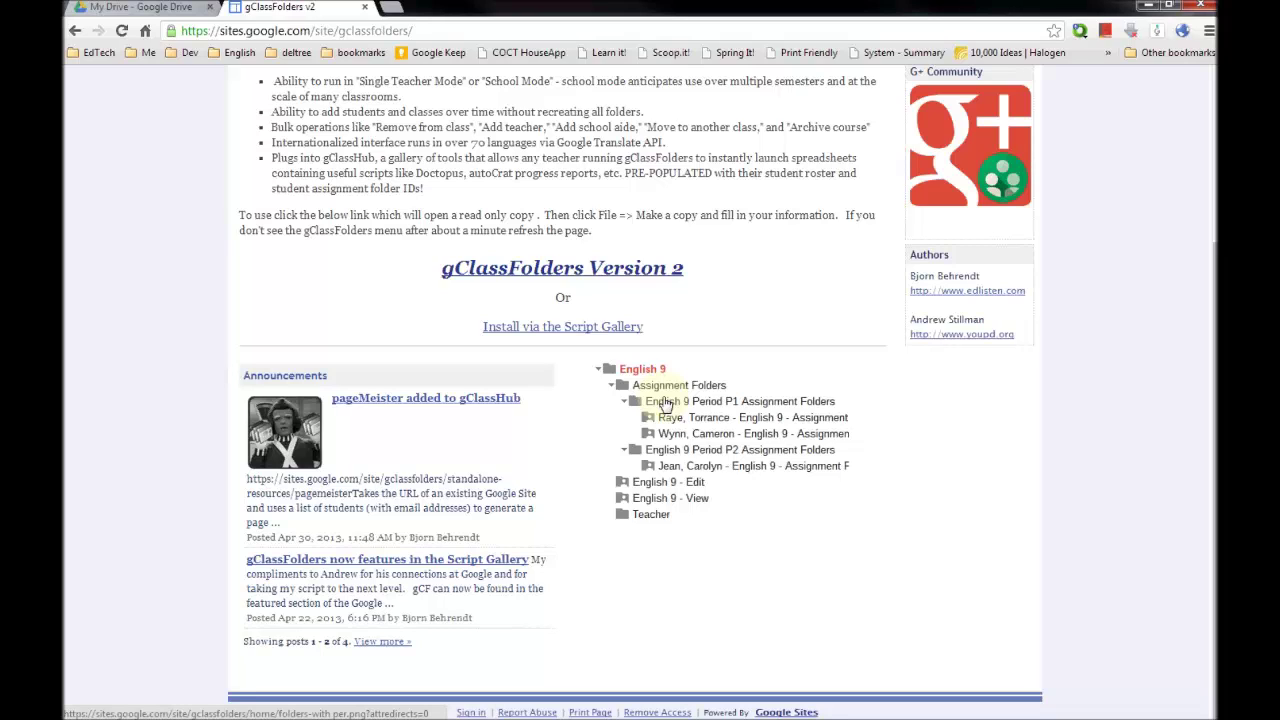
scroll(707, 316, up, 4)
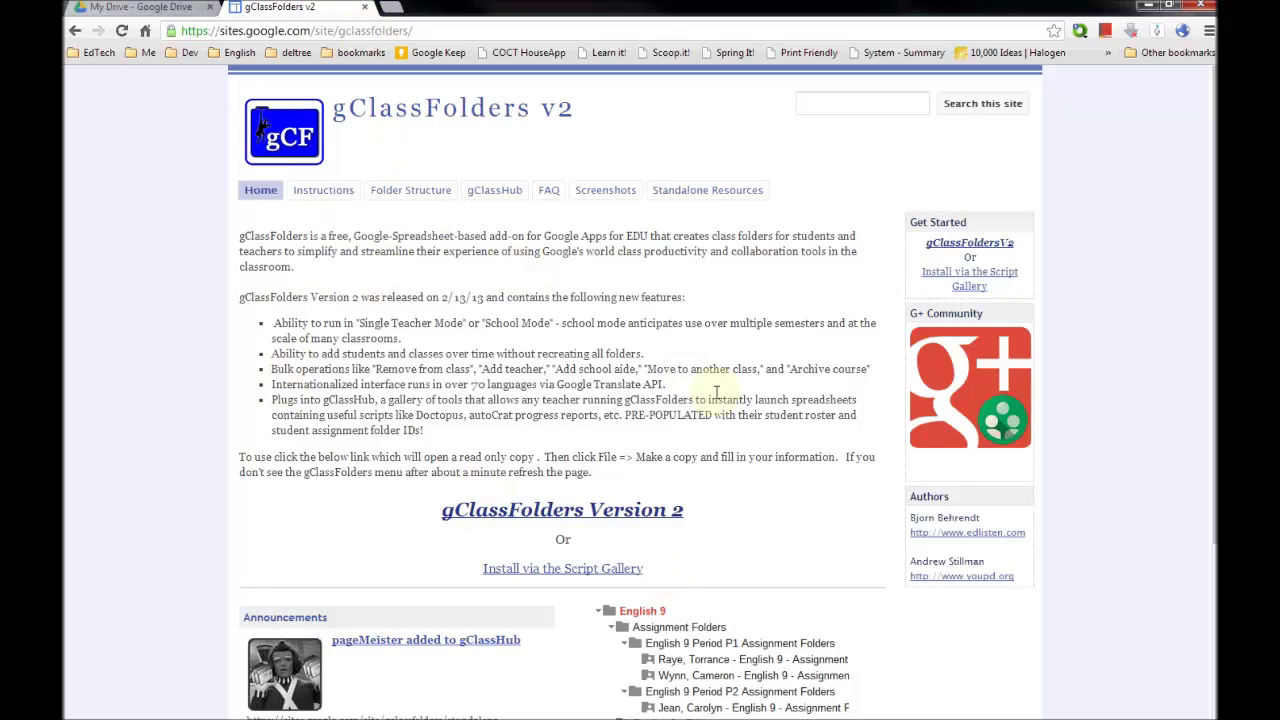
triple_click(562, 510)
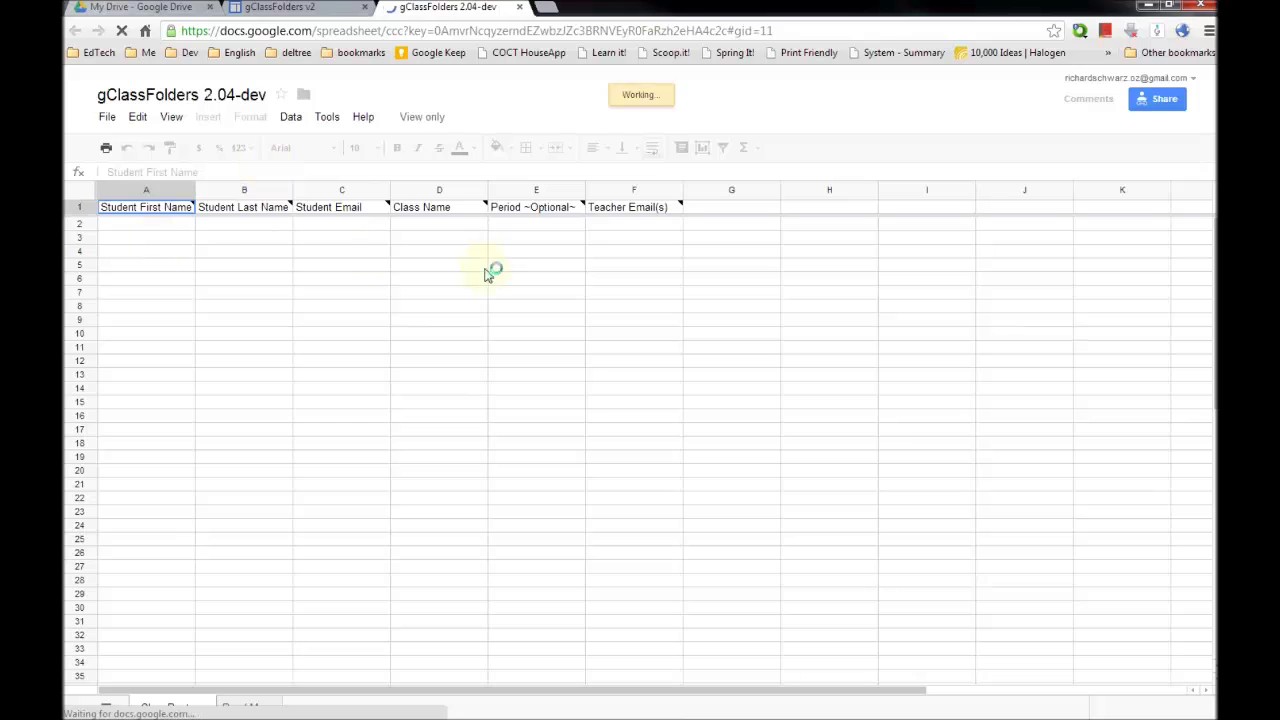
- Check the File menu's Make a copy option without copying, then close the template tab
click(108, 119)
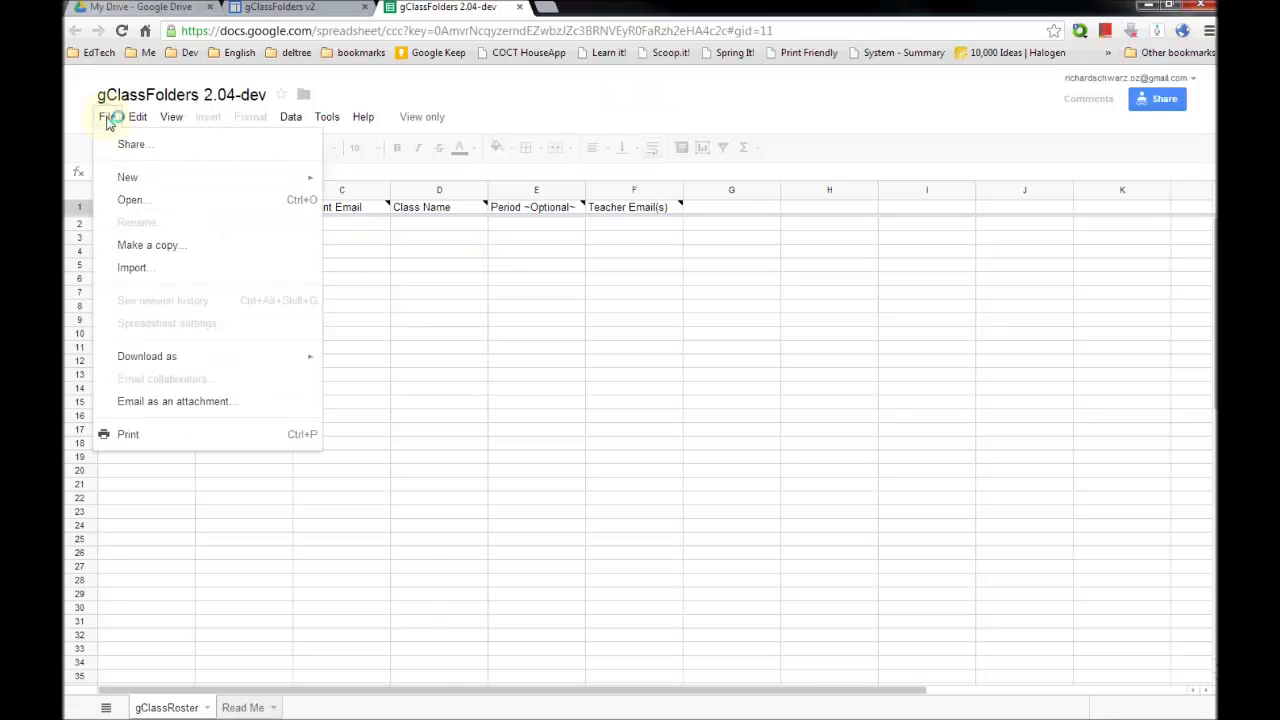
click(139, 251)
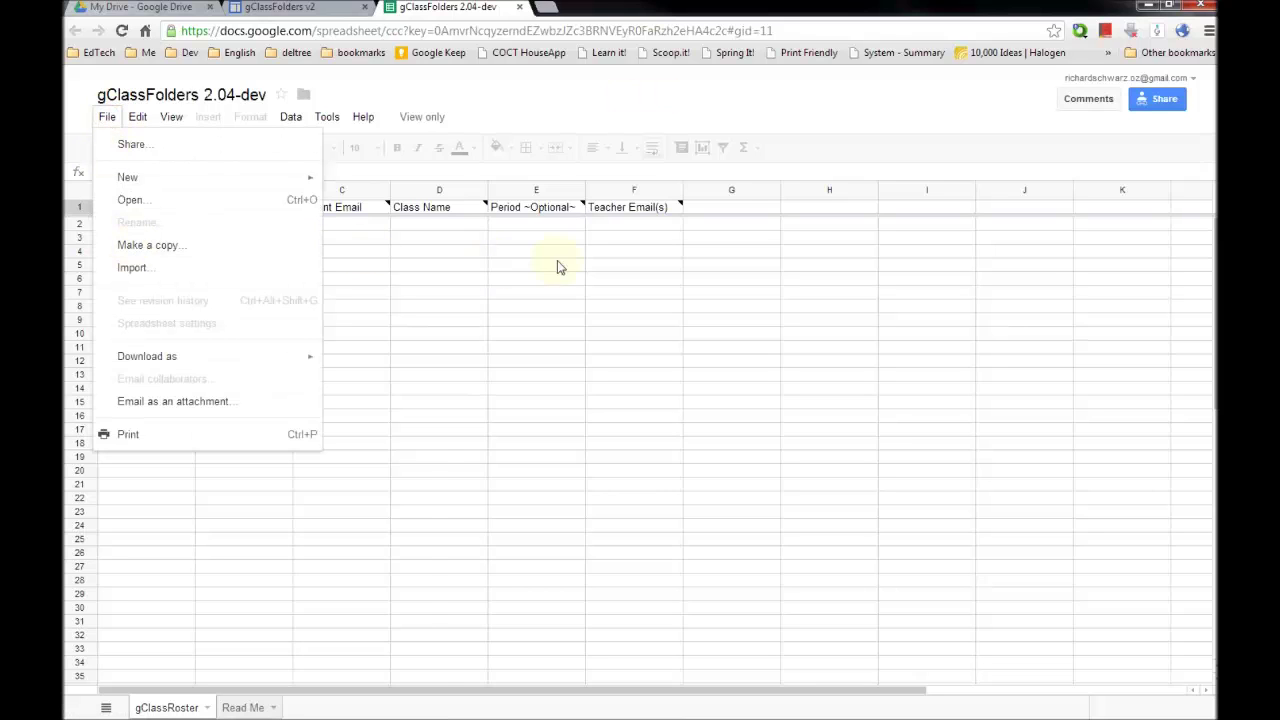
click(412, 237)
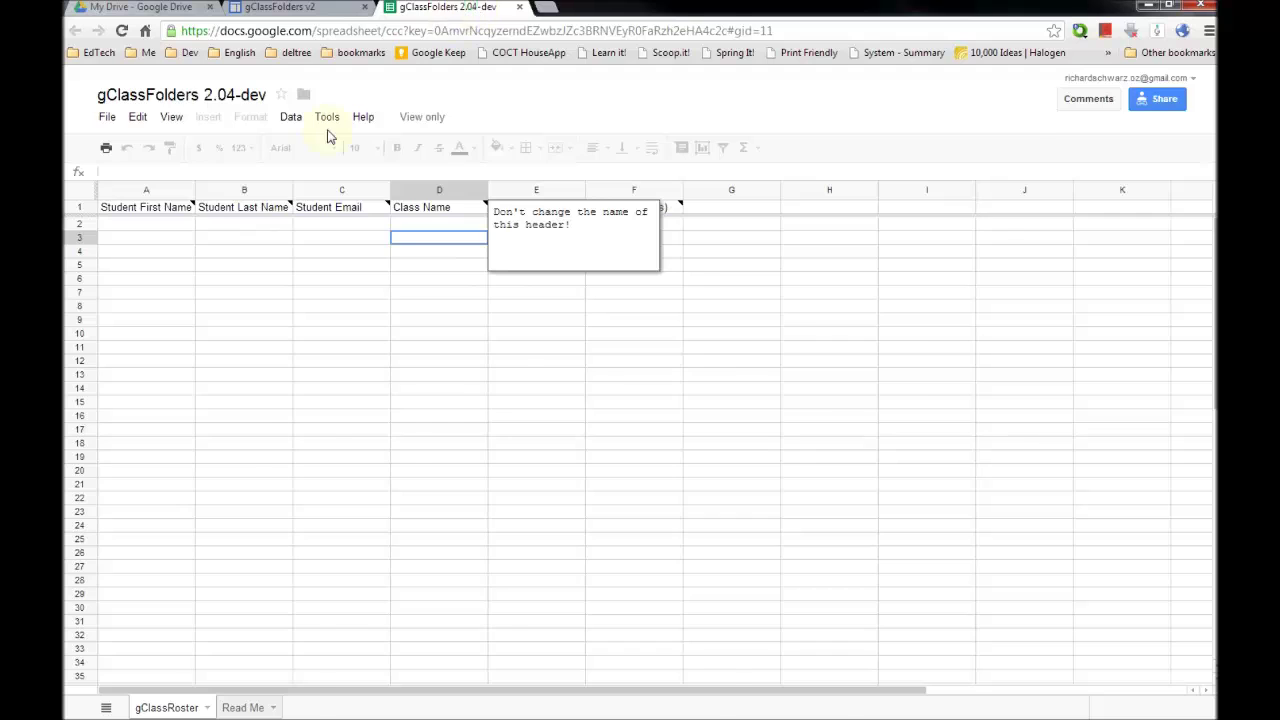
key(ctrl+w)
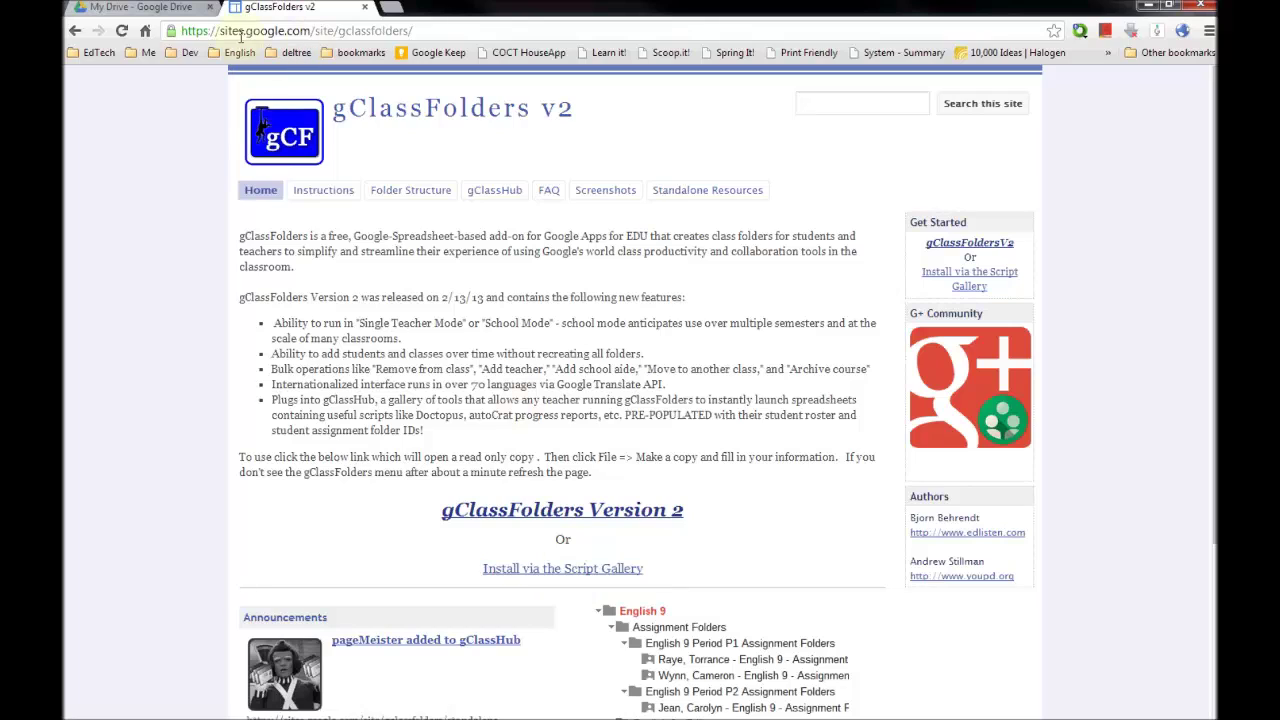
- Create a new blank spreadsheet from My Drive's CREATE menu
drag(413, 31, 221, 31)
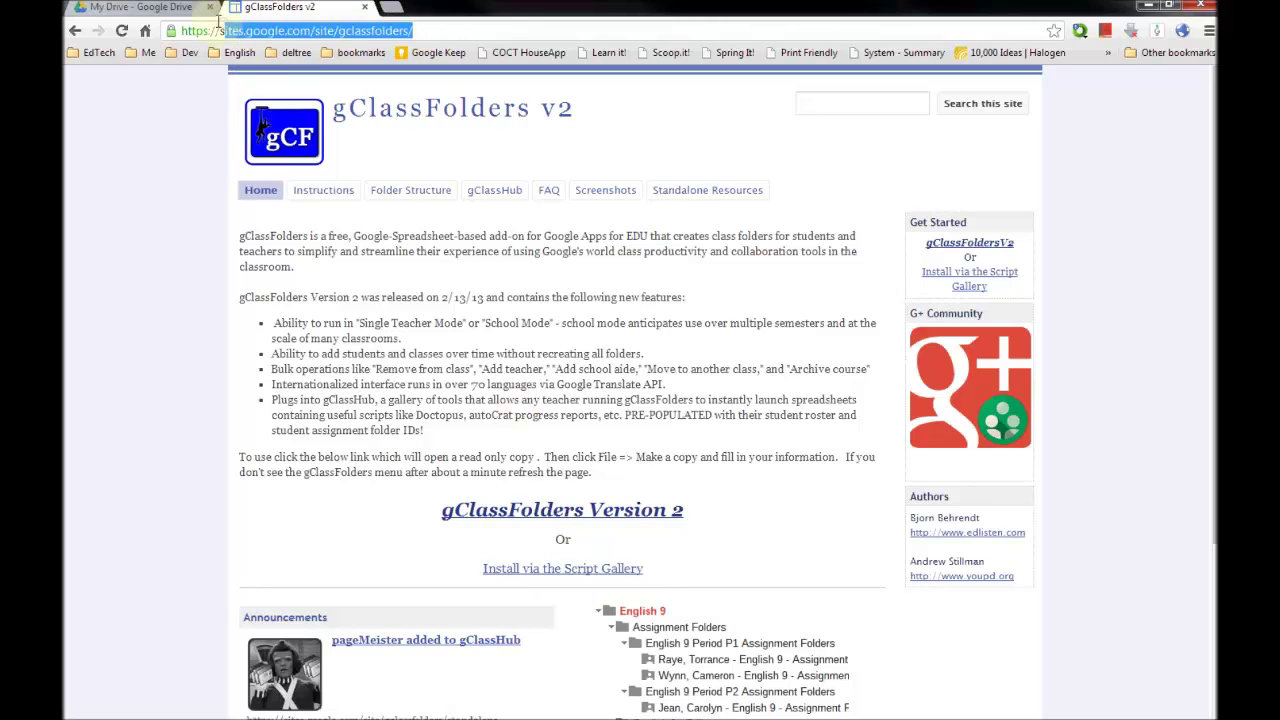
click(135, 6)
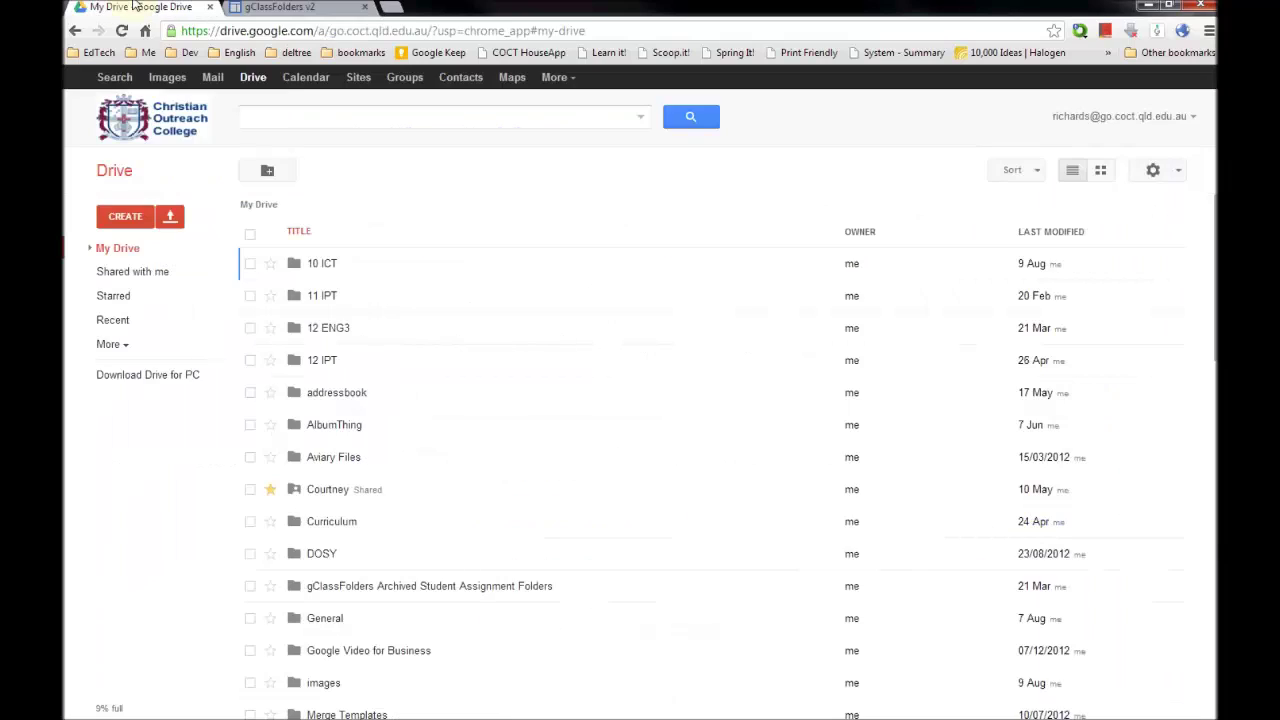
click(121, 223)
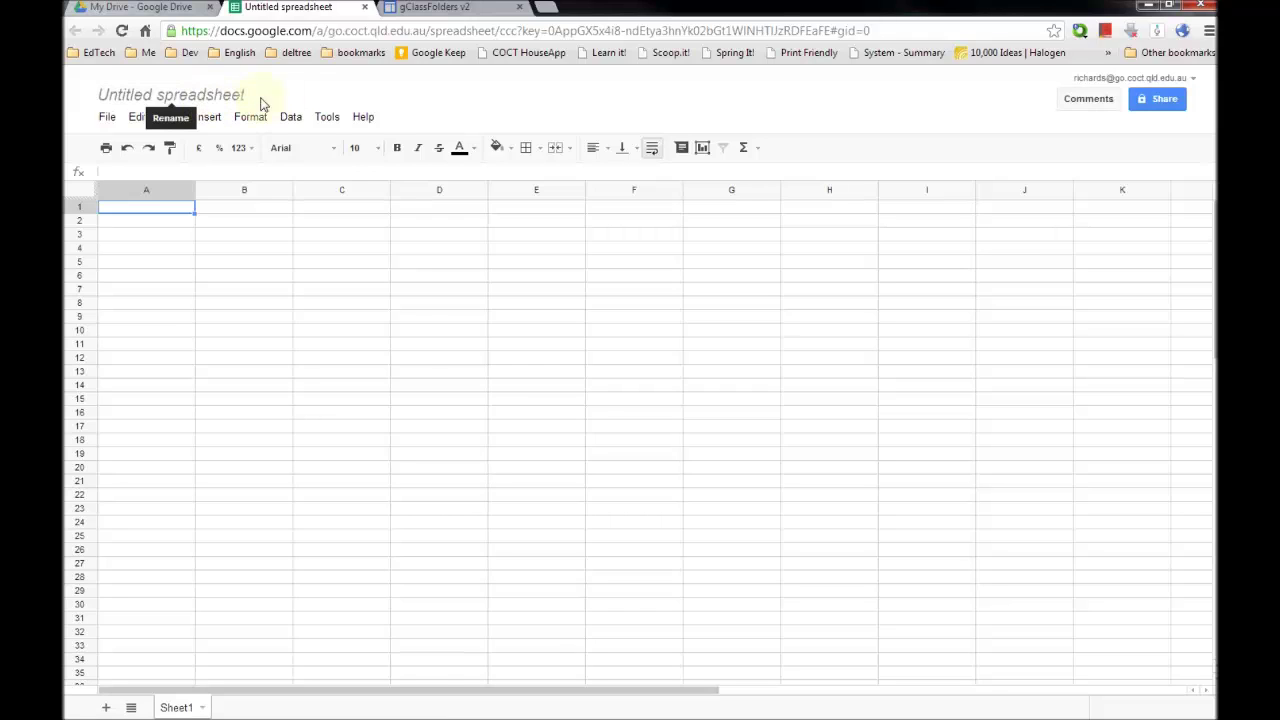
- Rename the untitled spreadsheet to 'gClassFolders Teacher'
click(203, 97)
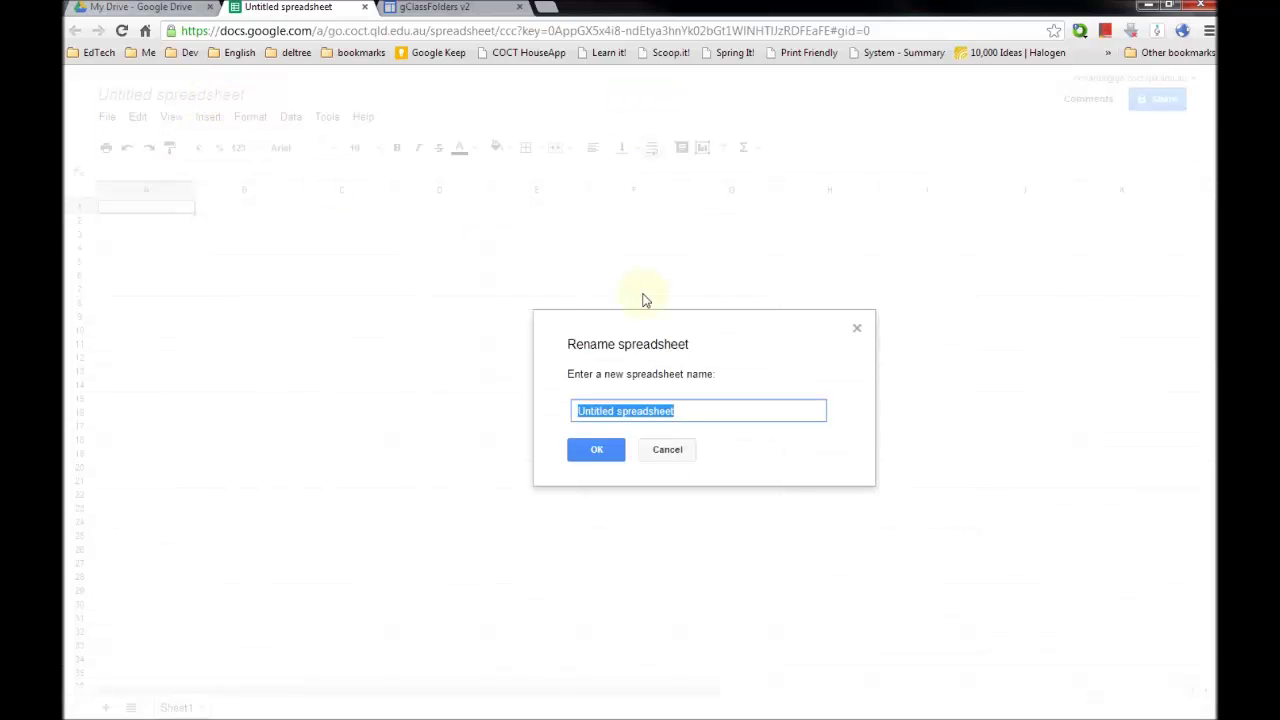
text(gClassFol)
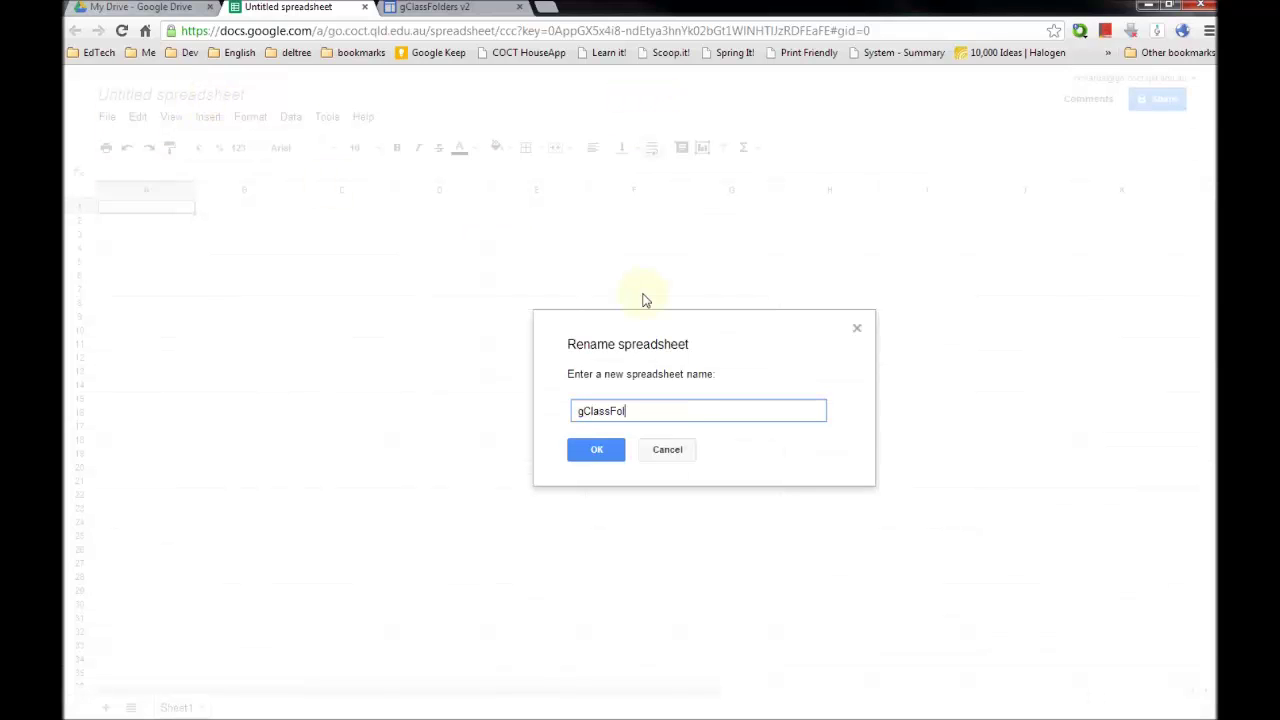
text(ders Teacher)
key(Return)
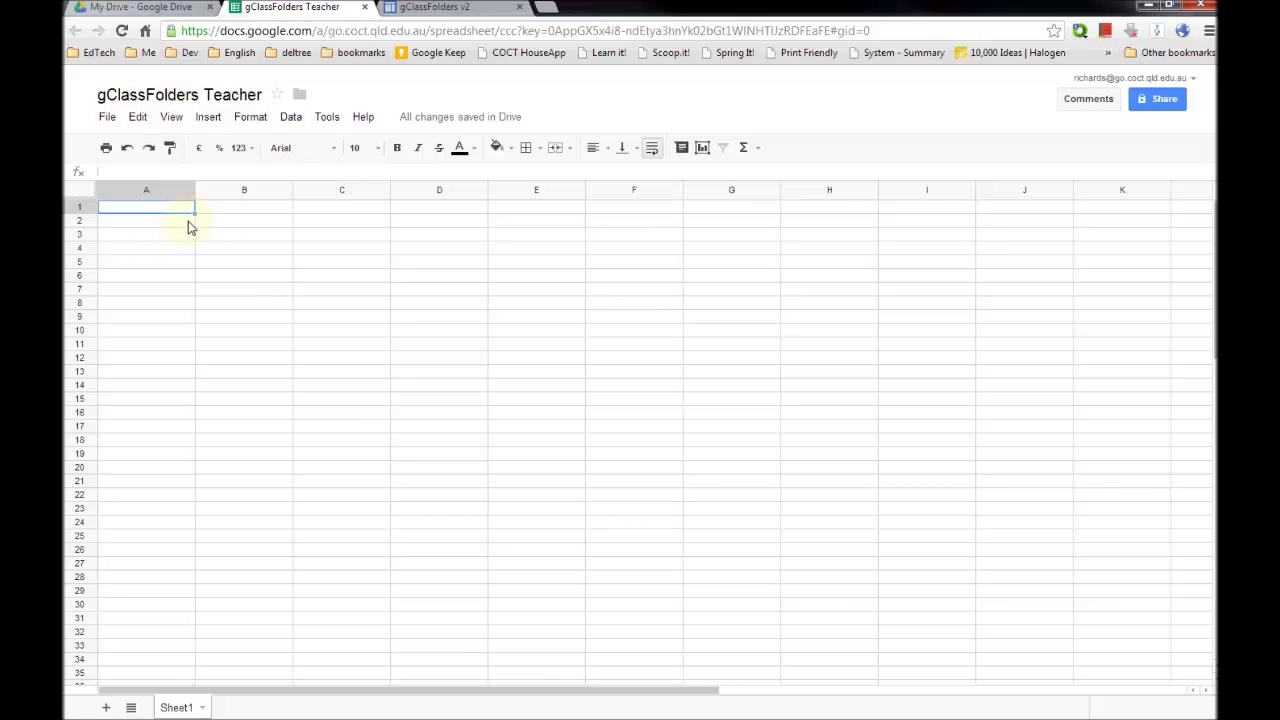
- Browse the Script Gallery filtered to Education scripts
click(321, 121)
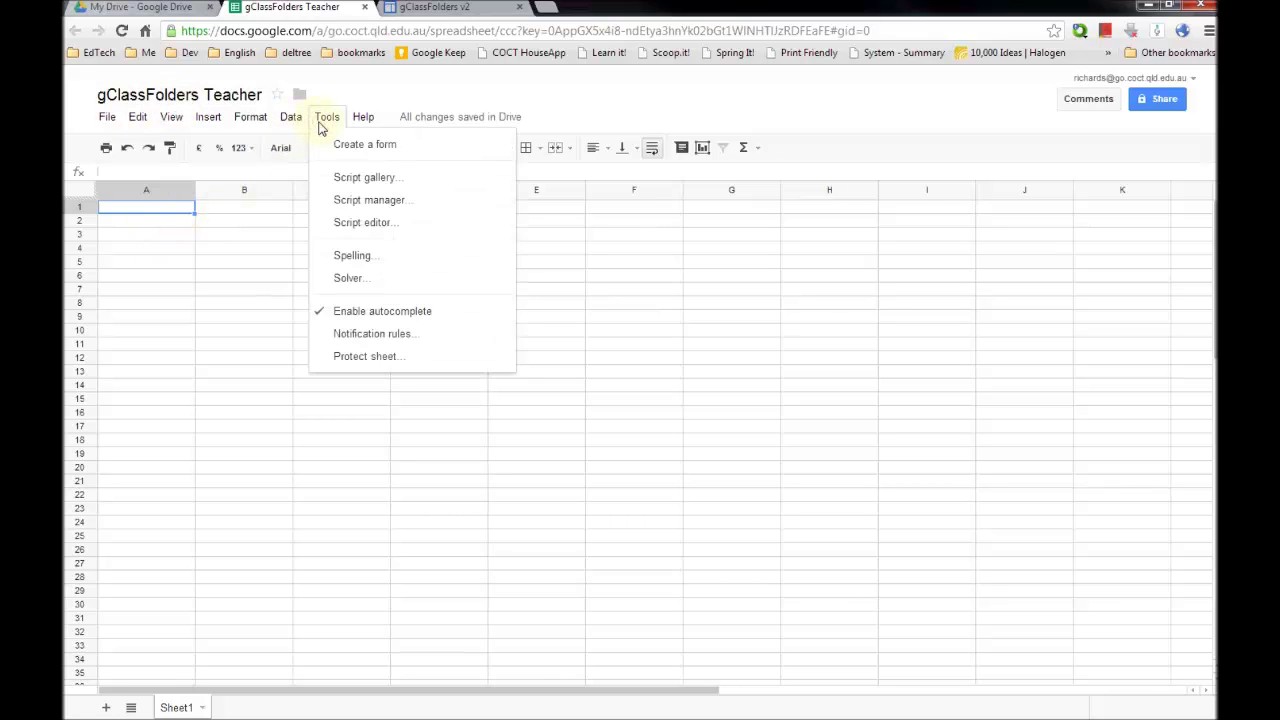
click(420, 187)
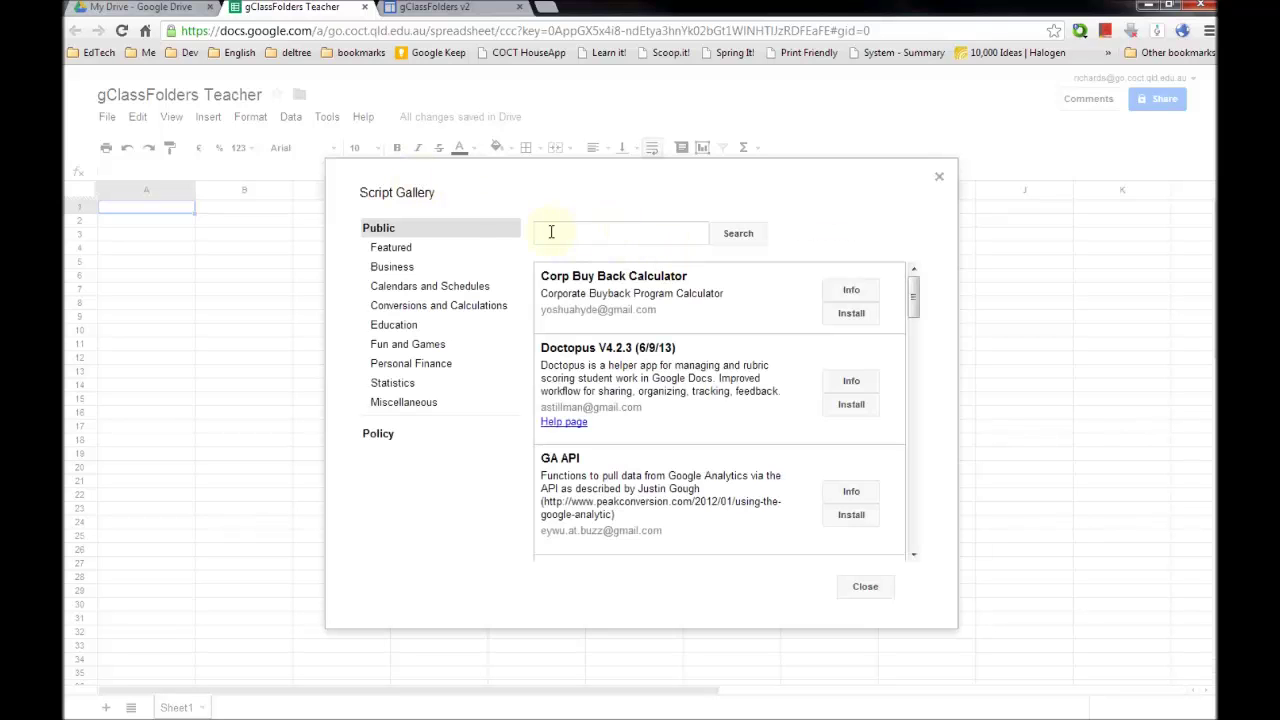
click(393, 325)
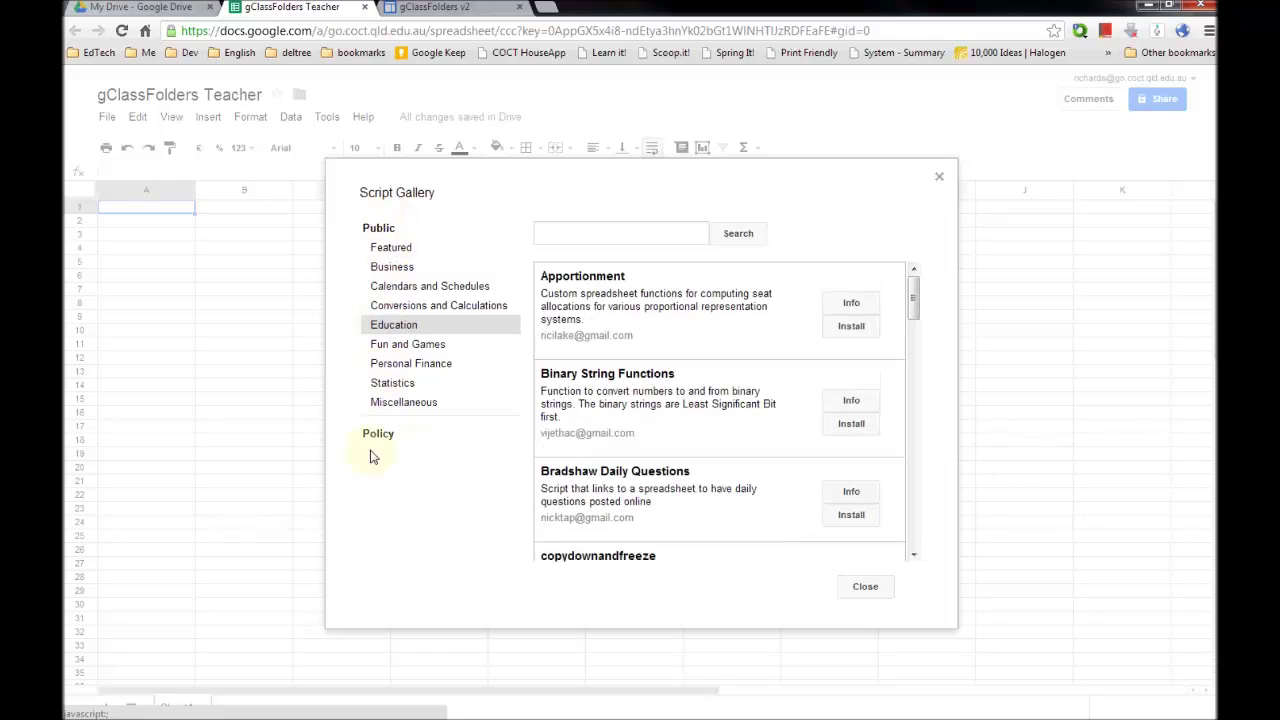
scroll(710, 400, down, 3)
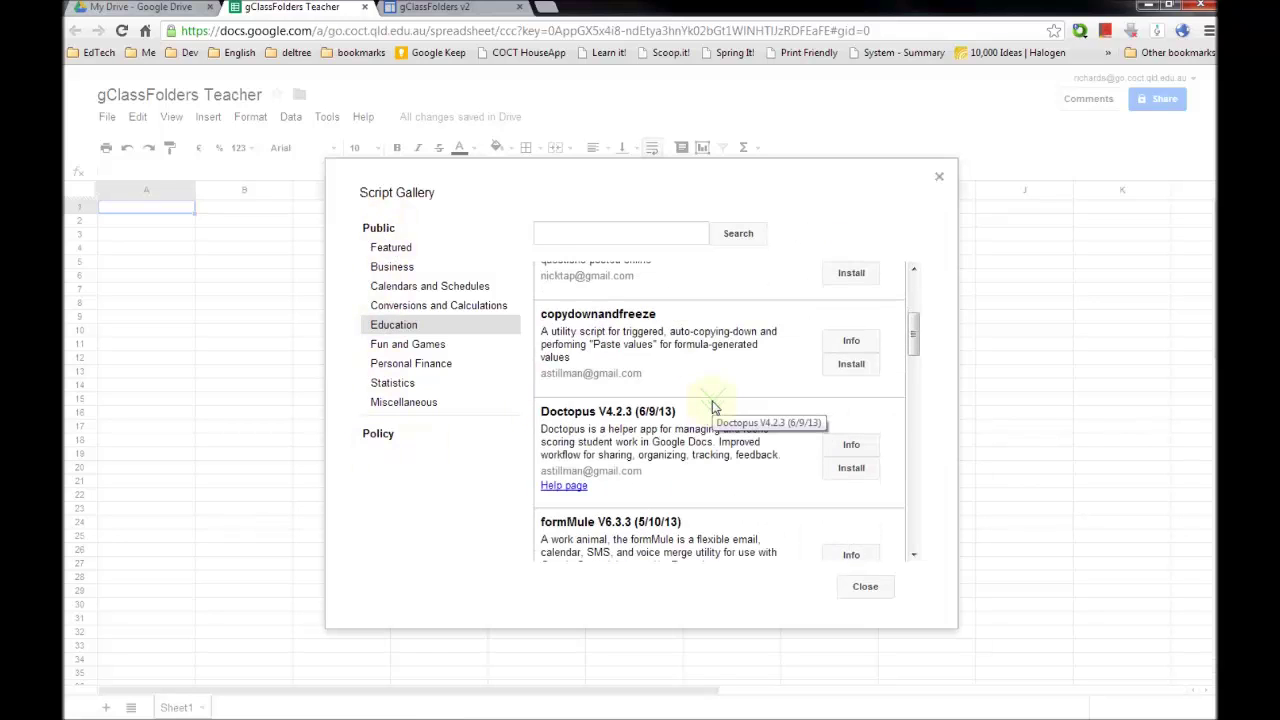
scroll(710, 400, down, 8)
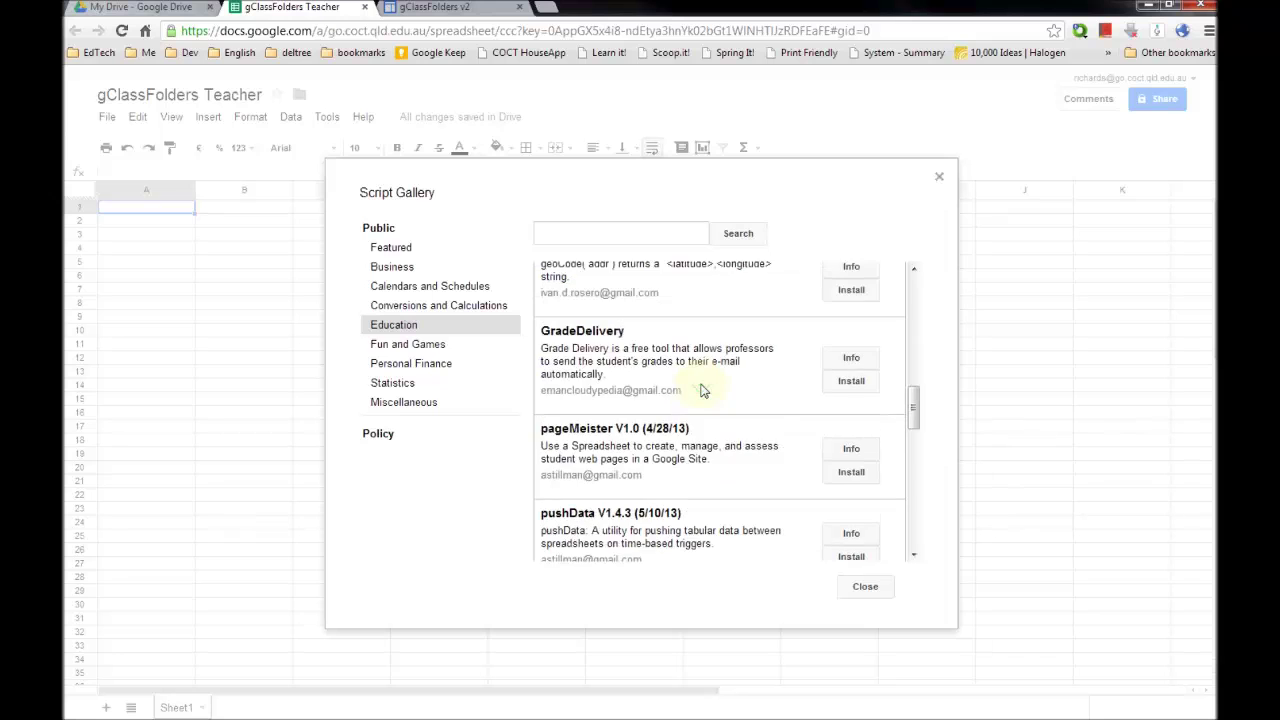
scroll(700, 390, down, 10)
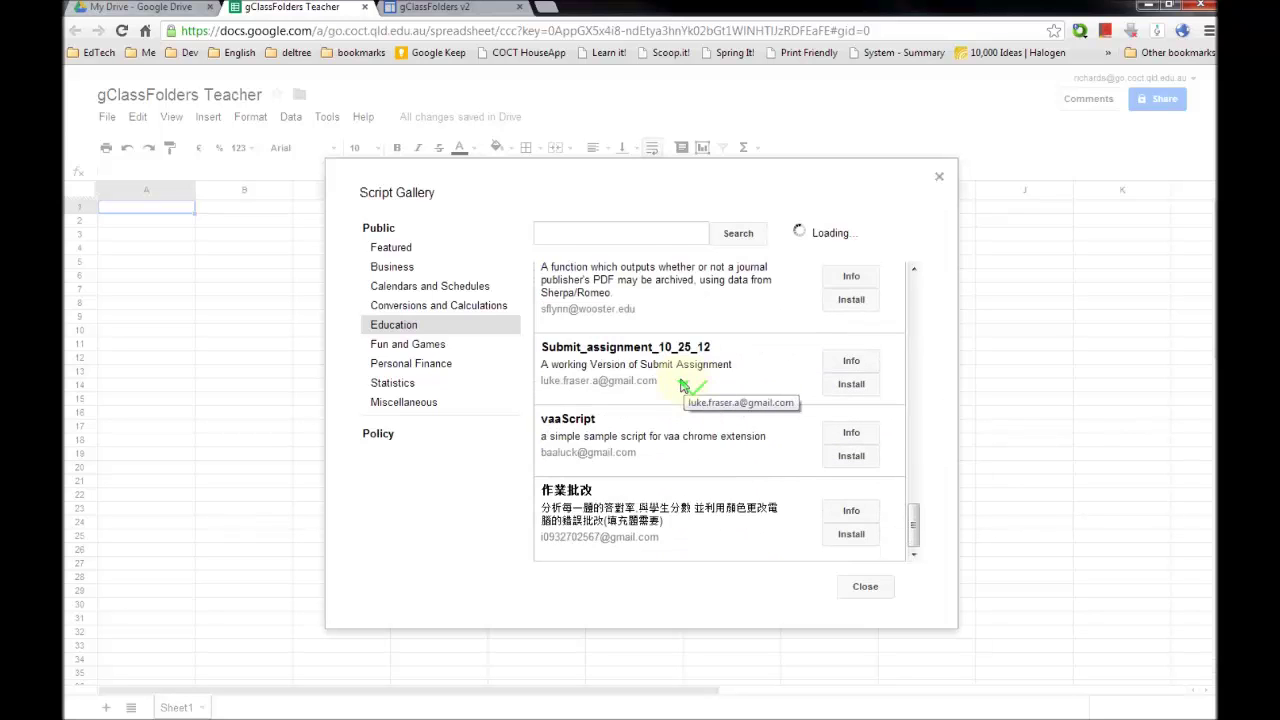
scroll(683, 385, up, 20)
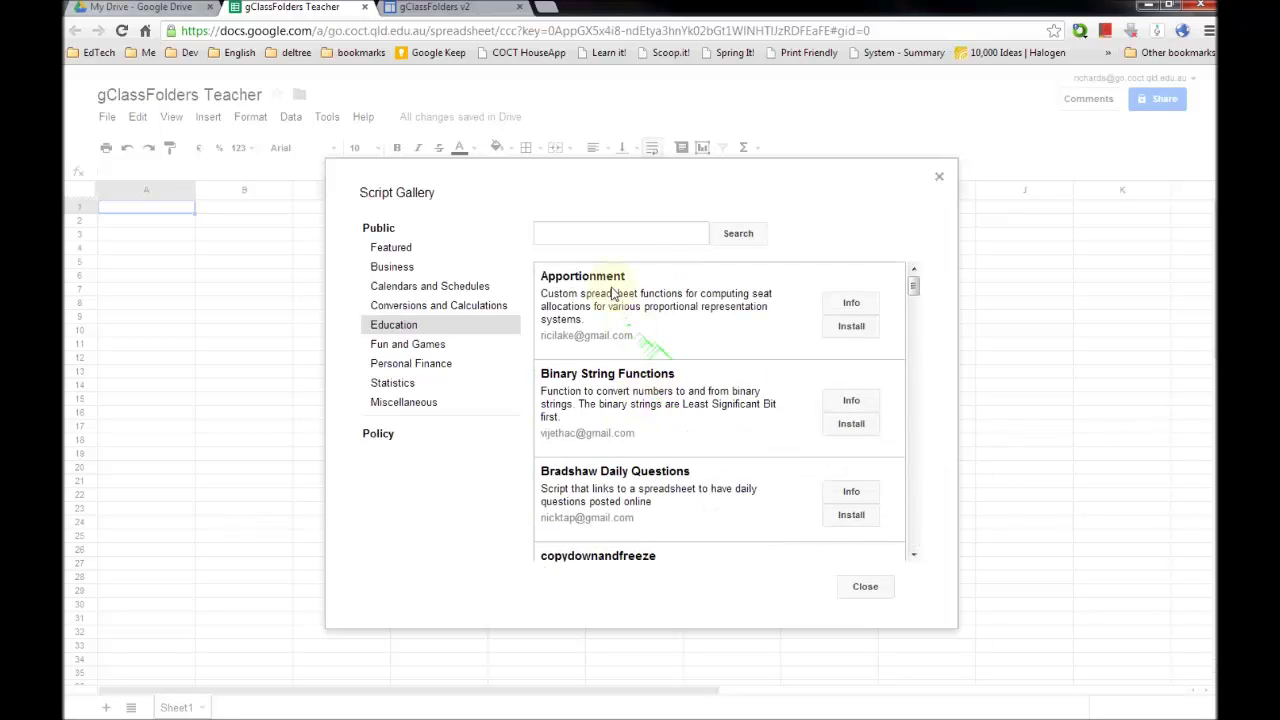
- Search the gallery for 'gClassFolders' and install gClassFolders v2.0.4-dev
click(579, 234)
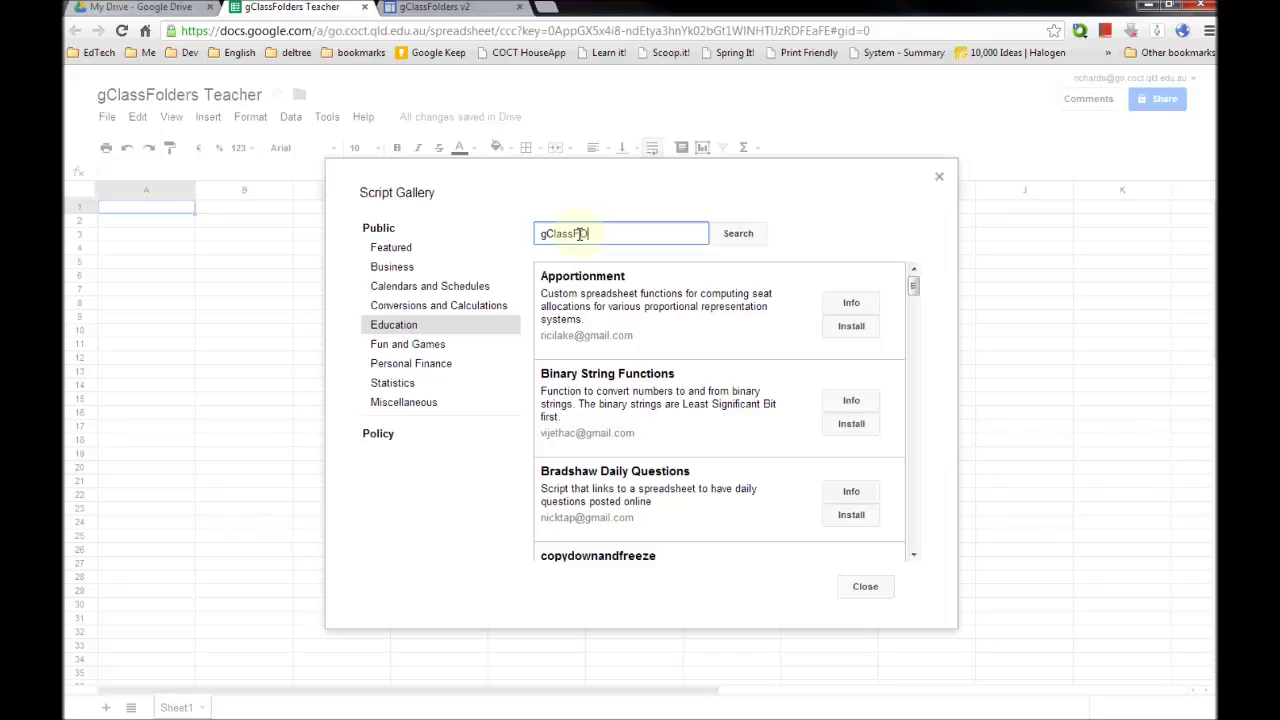
text(gClassFolders)
key(Return)
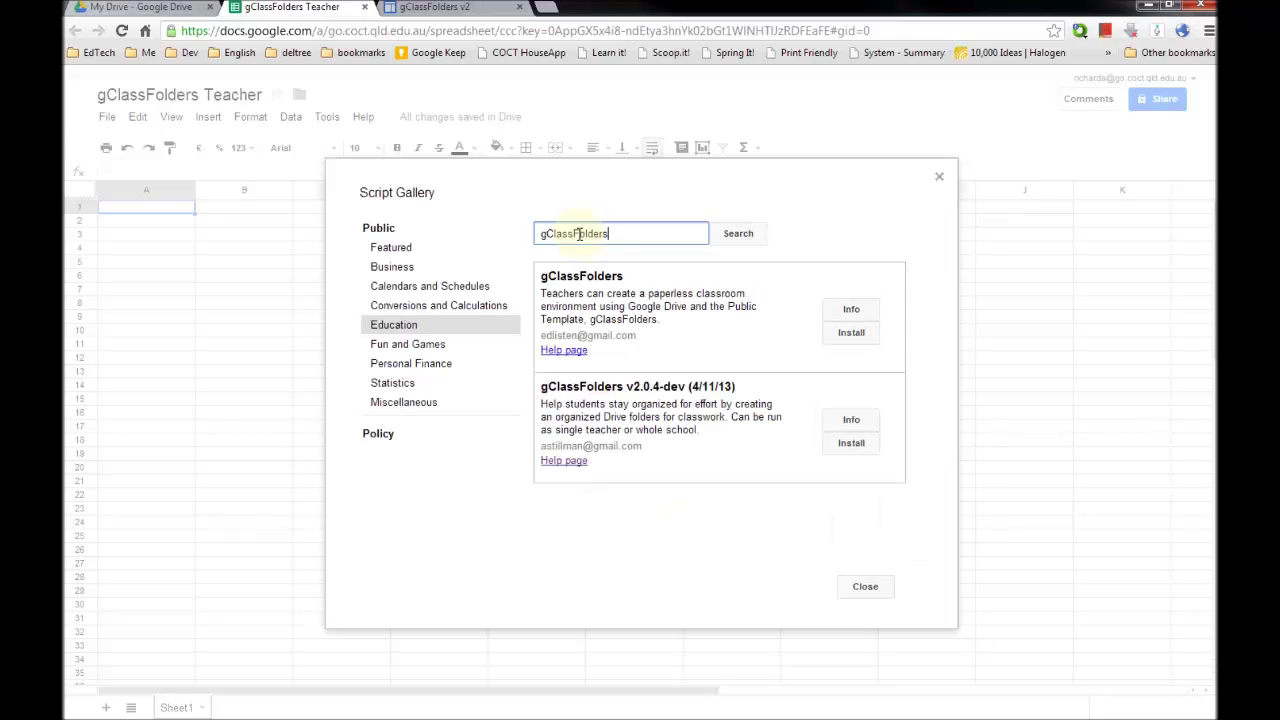
click(849, 445)
click(853, 452)
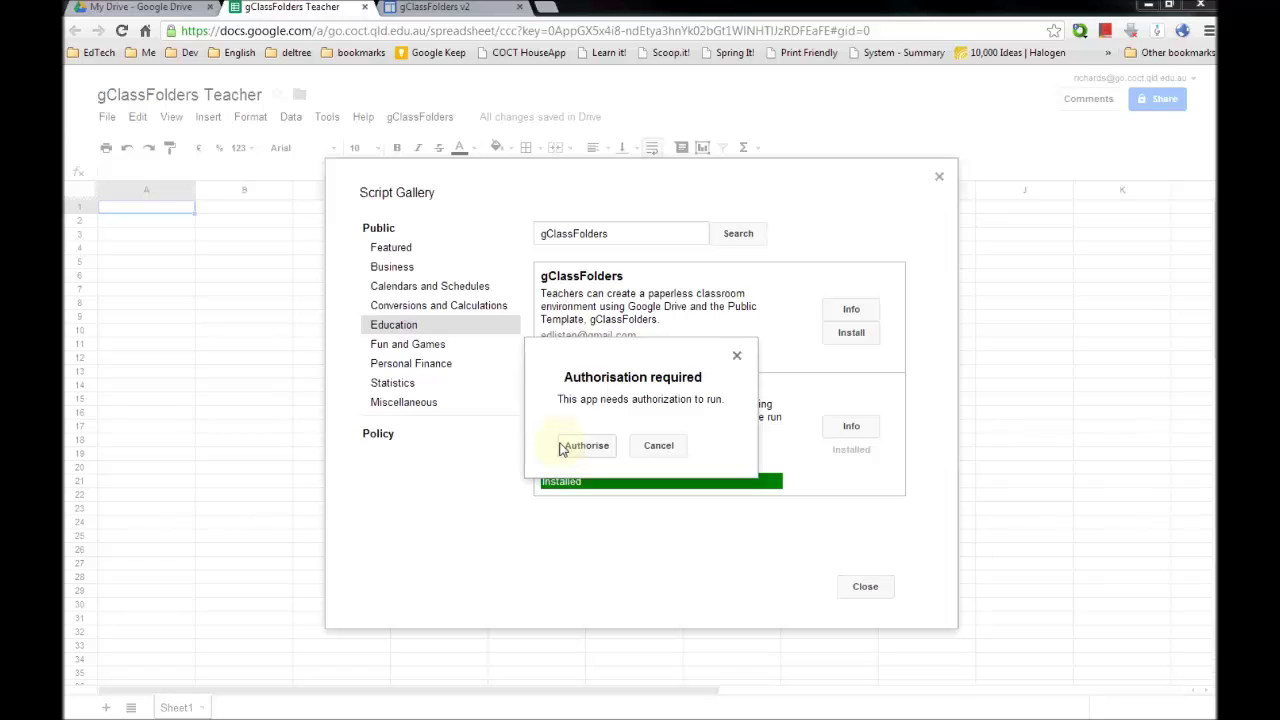
- Authorise gClassFolders v2.0.4-dev and accept its requested permissions
click(586, 448)
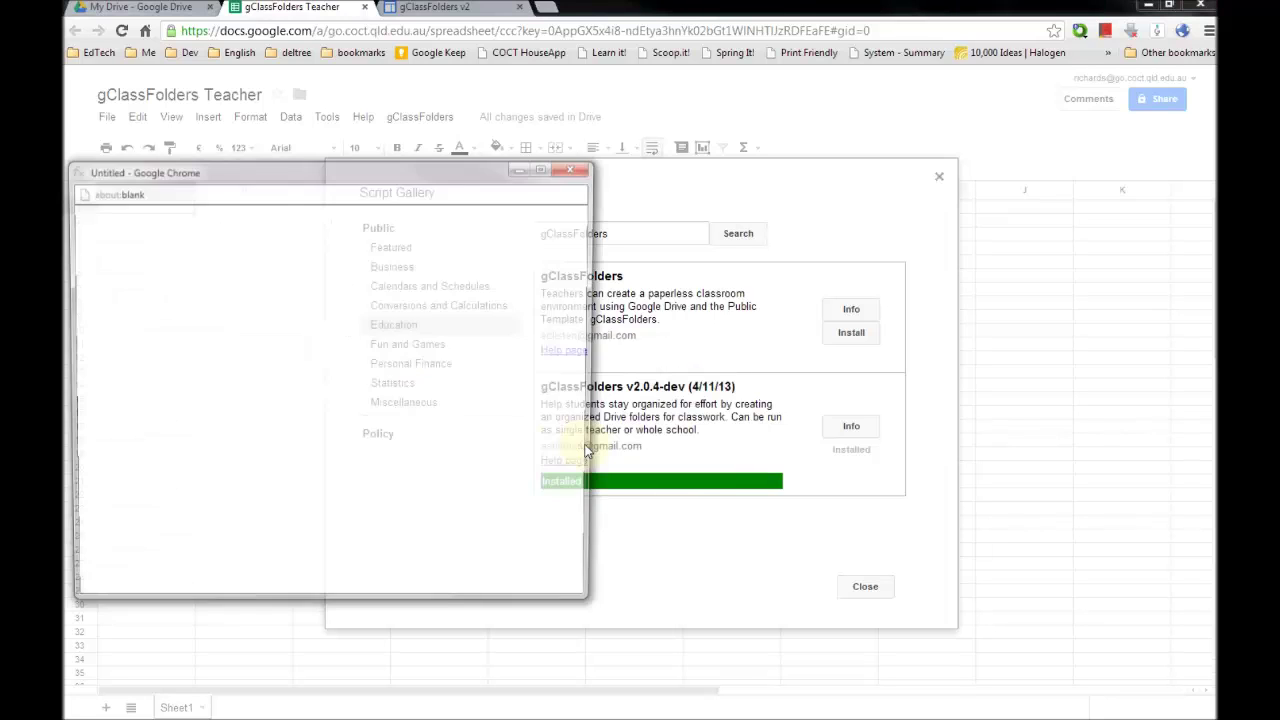
drag(409, 170, 606, 174)
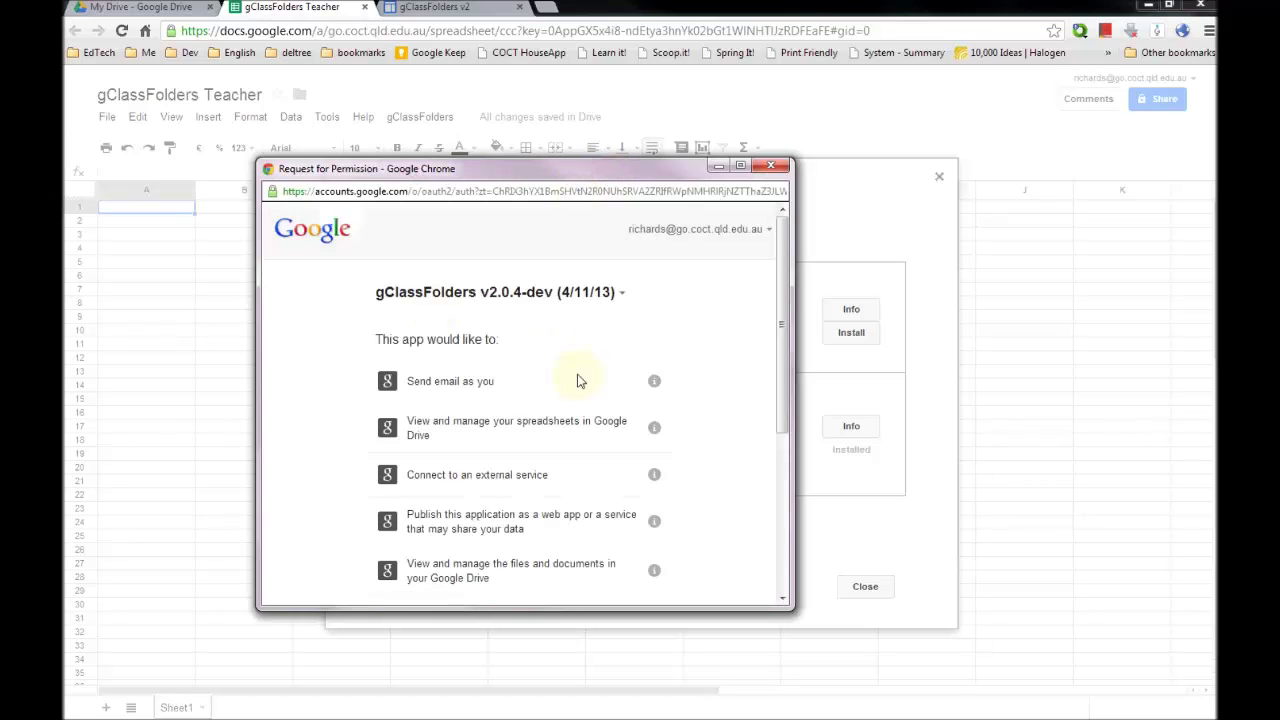
scroll(477, 365, down, 5)
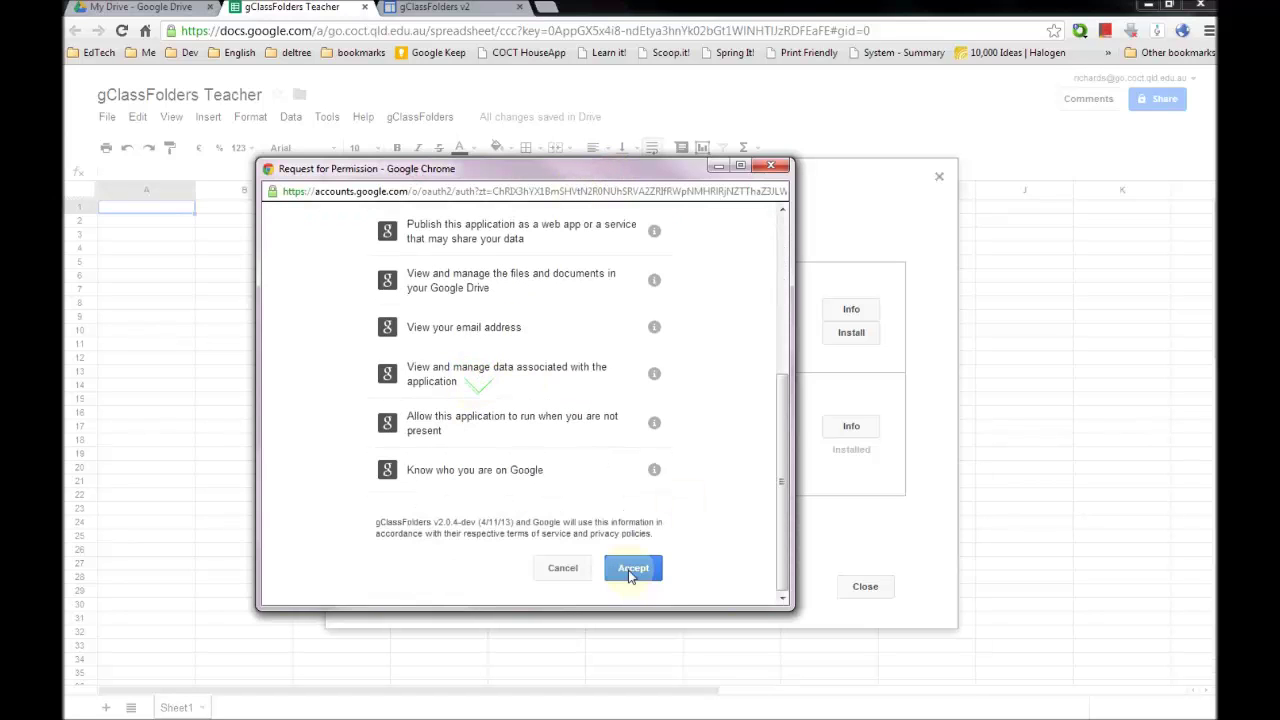
click(633, 567)
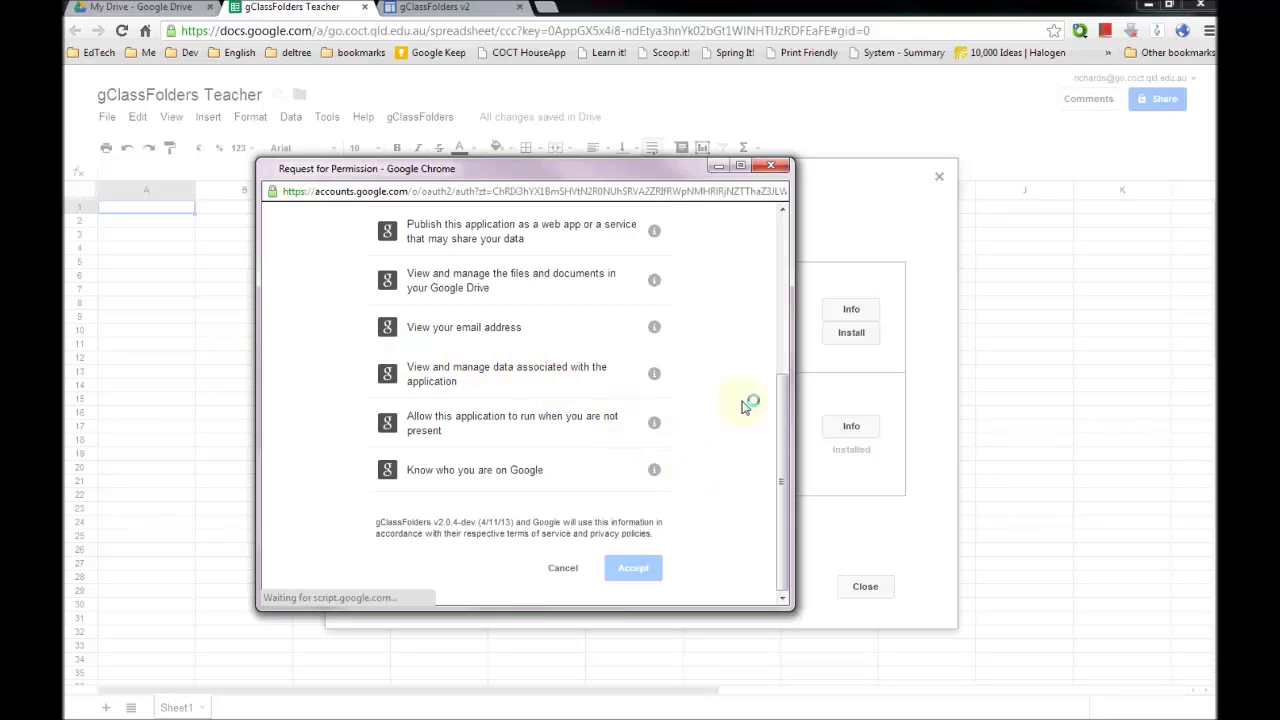
- Close the script gallery, then read and close the 'What is gClassFolders?' information
click(870, 592)
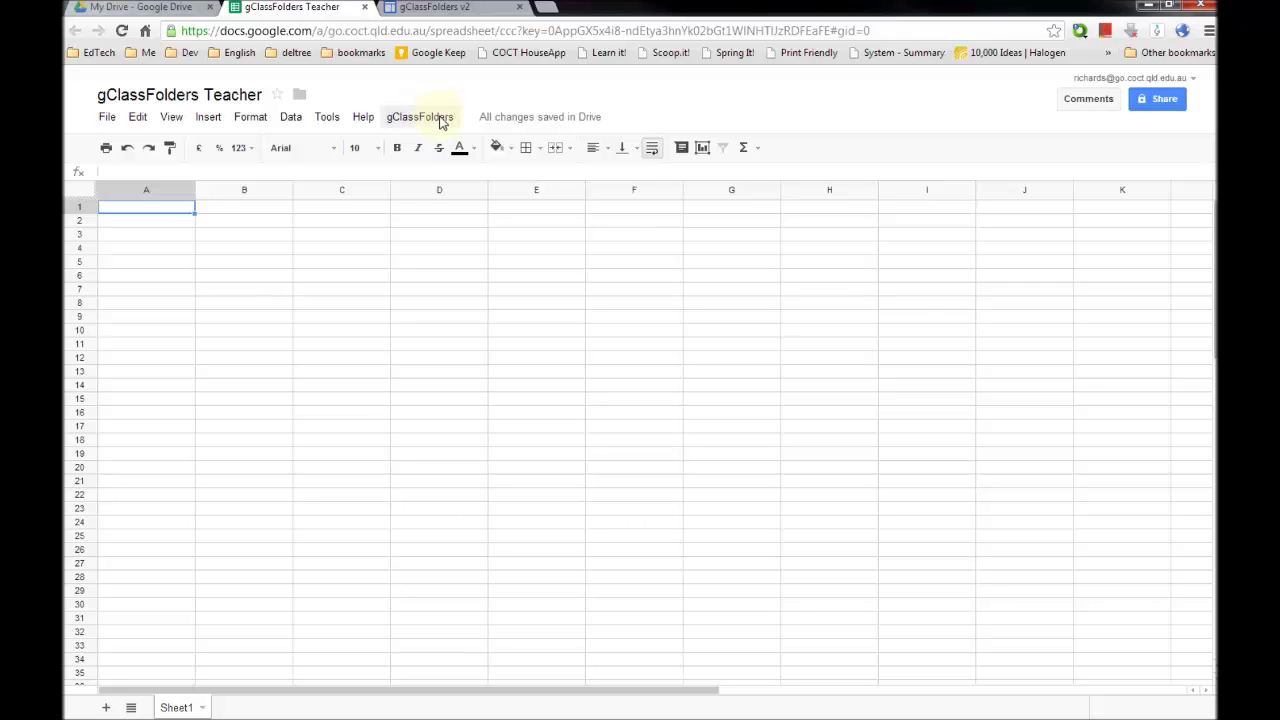
click(445, 125)
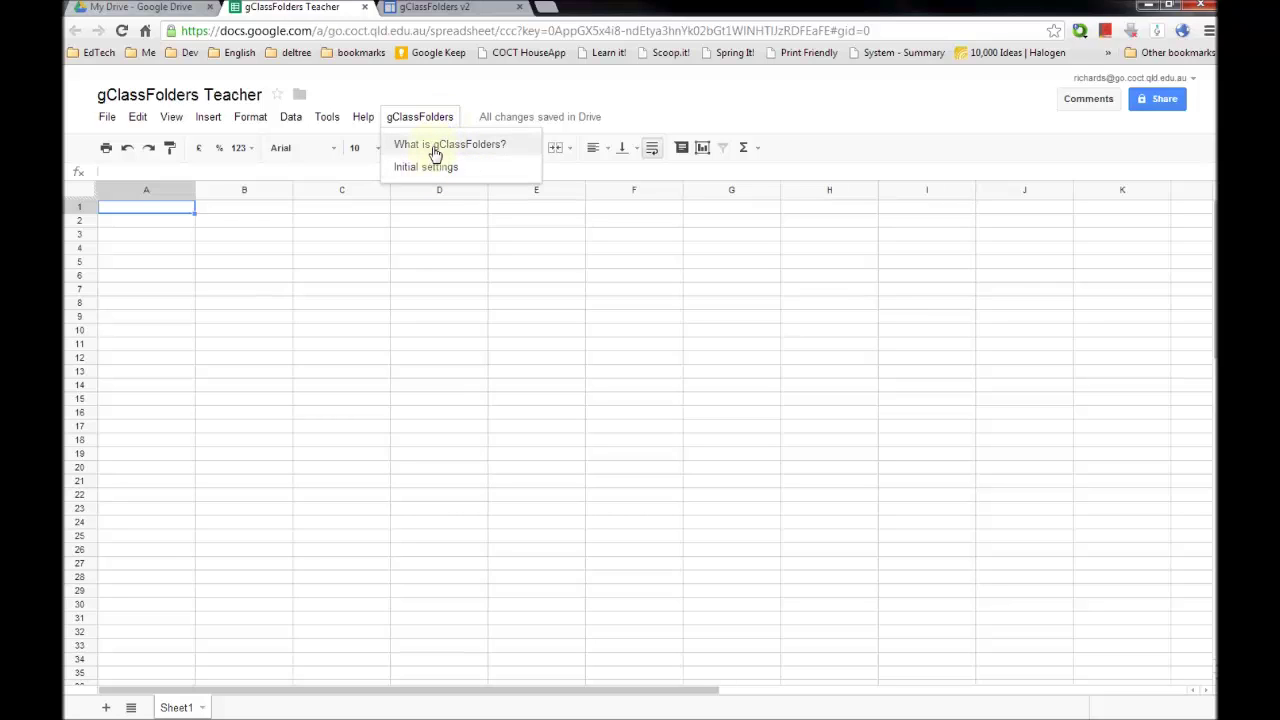
click(440, 147)
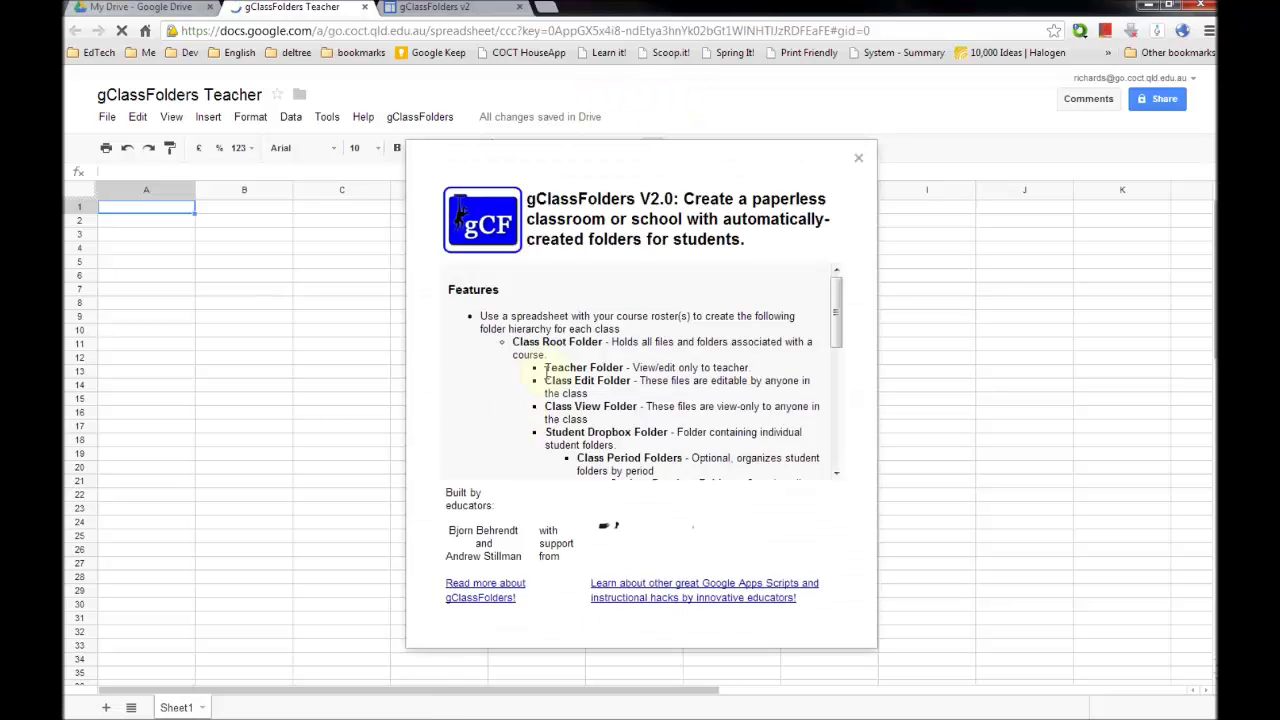
scroll(594, 329, down, 5)
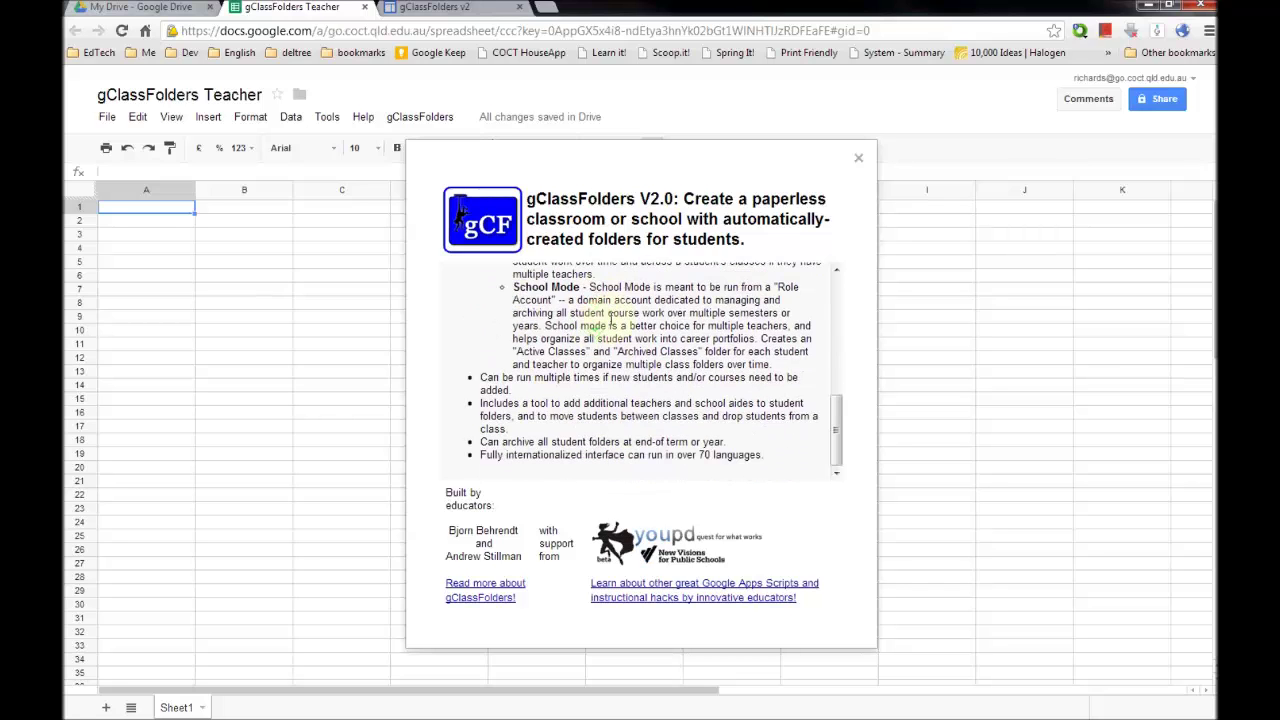
scroll(600, 320, up, 6)
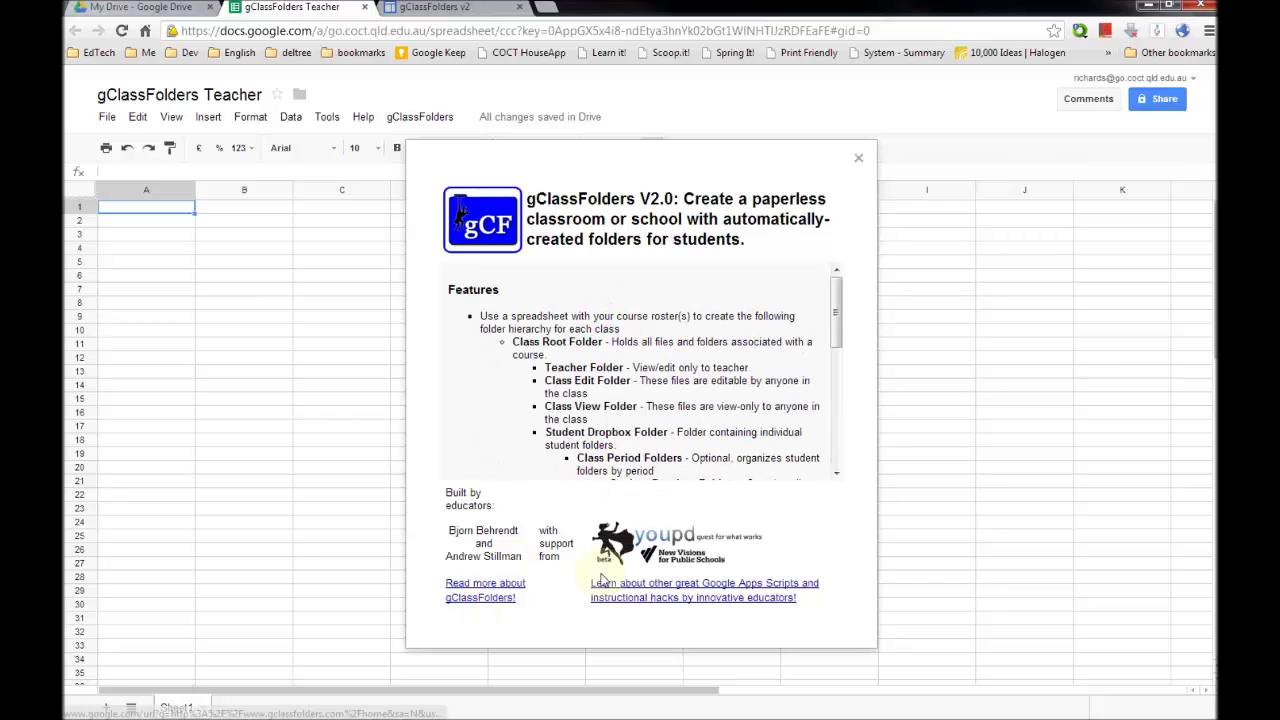
click(859, 162)
- Open gClassFolders Initial settings and review English, the default folder labels and Single Teacher Mode
click(420, 117)
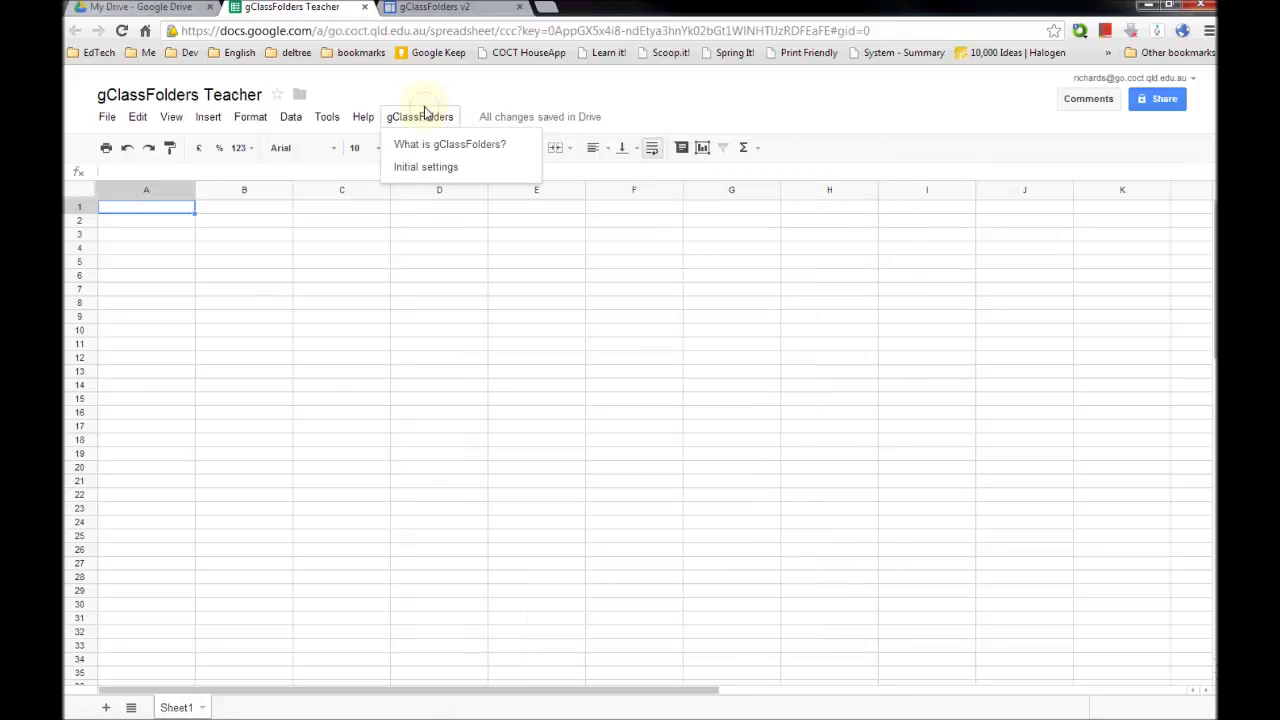
click(447, 178)
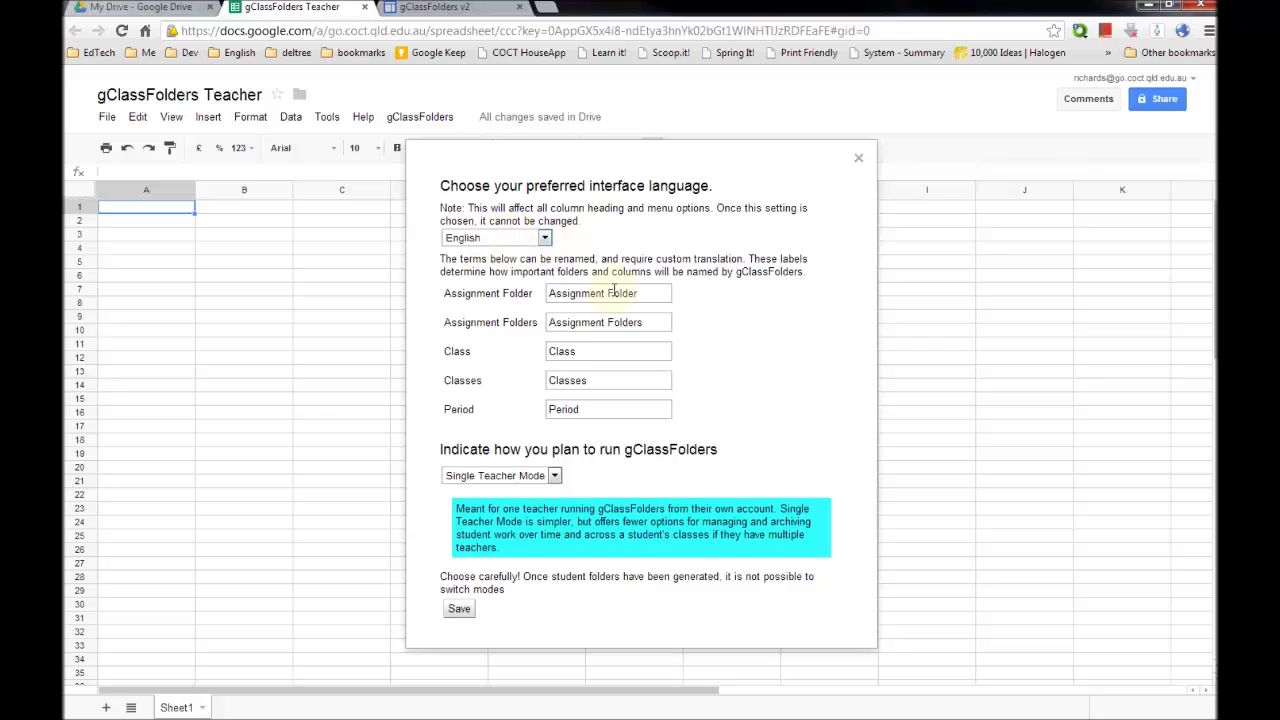
drag(651, 293, 535, 289)
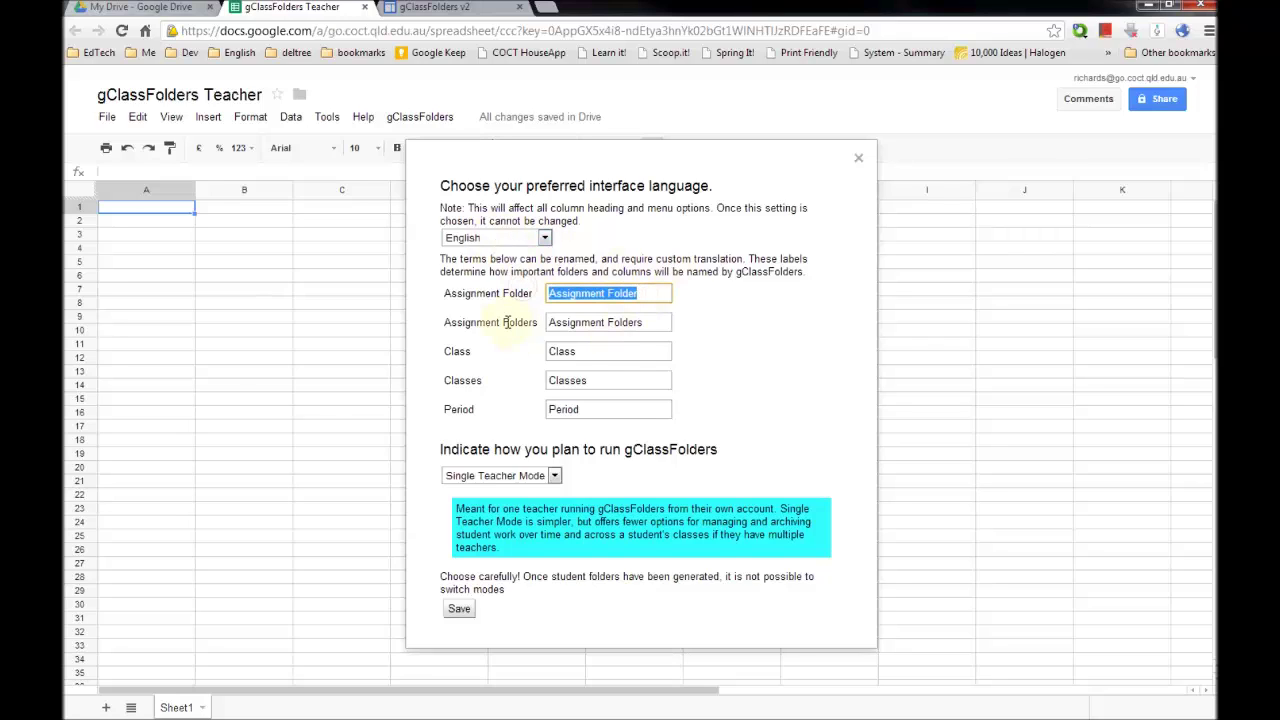
click(518, 320)
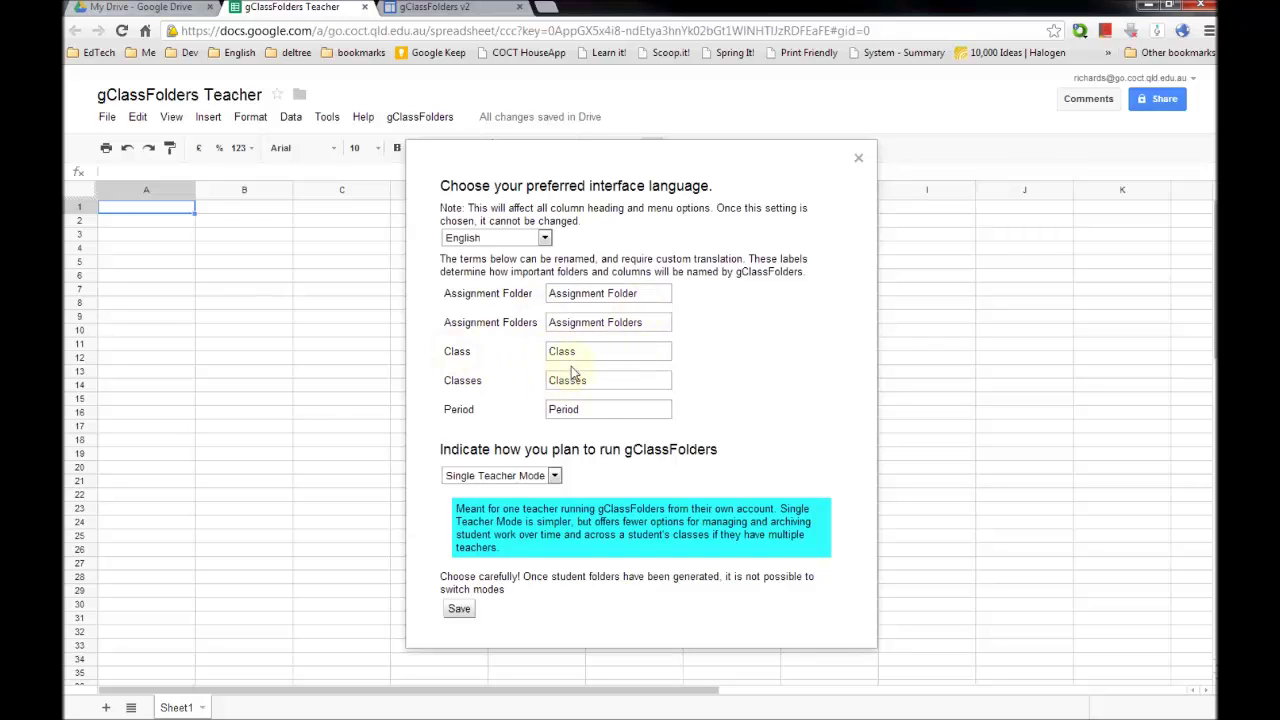
click(536, 476)
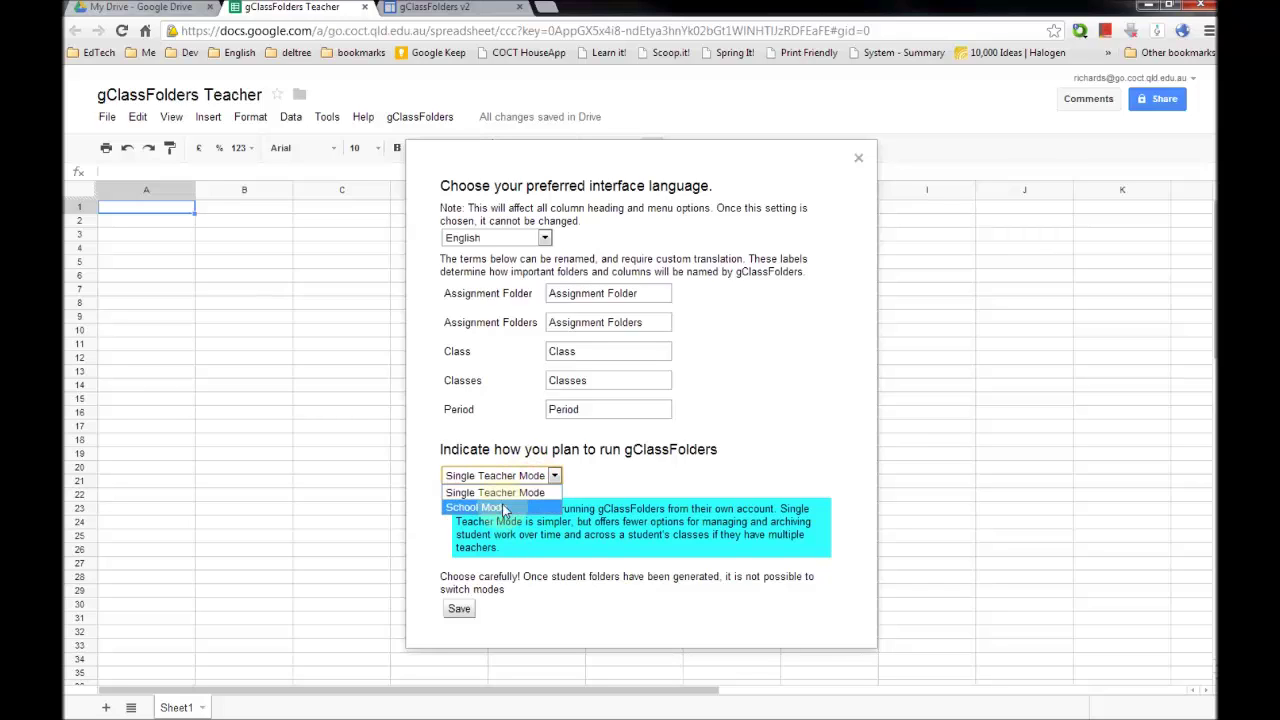
click(500, 492)
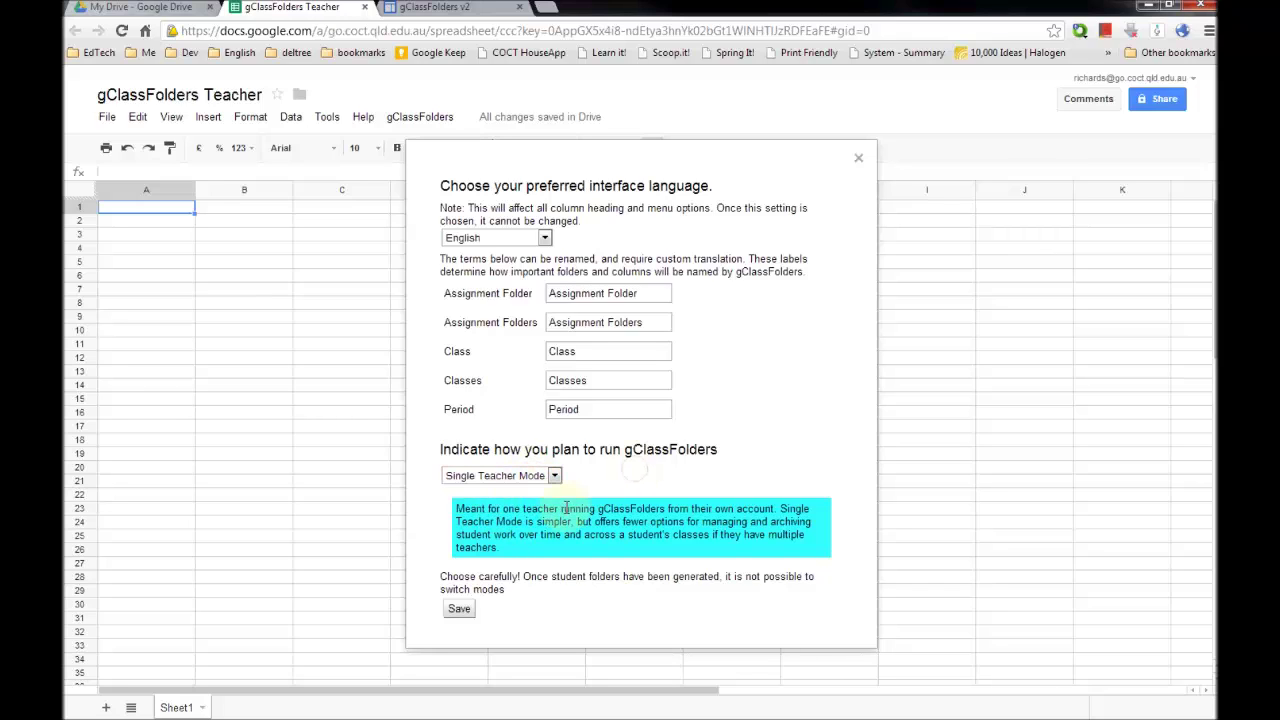
click(517, 480)
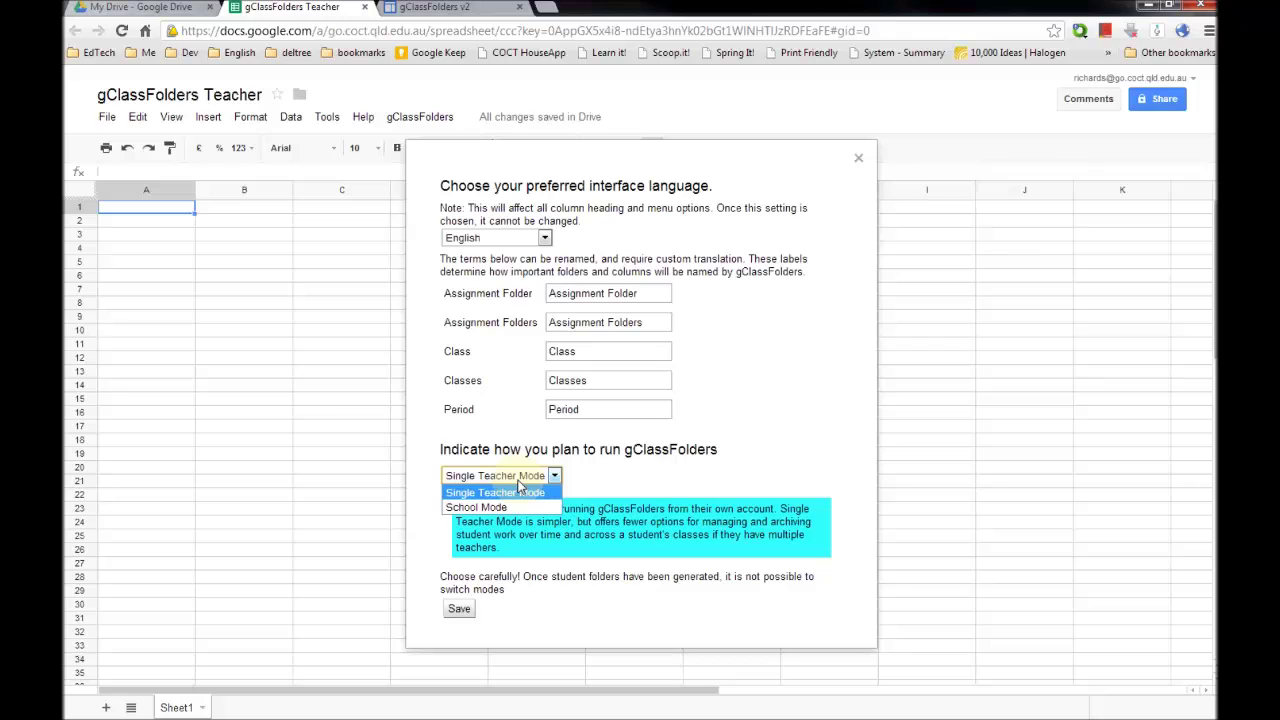
click(519, 490)
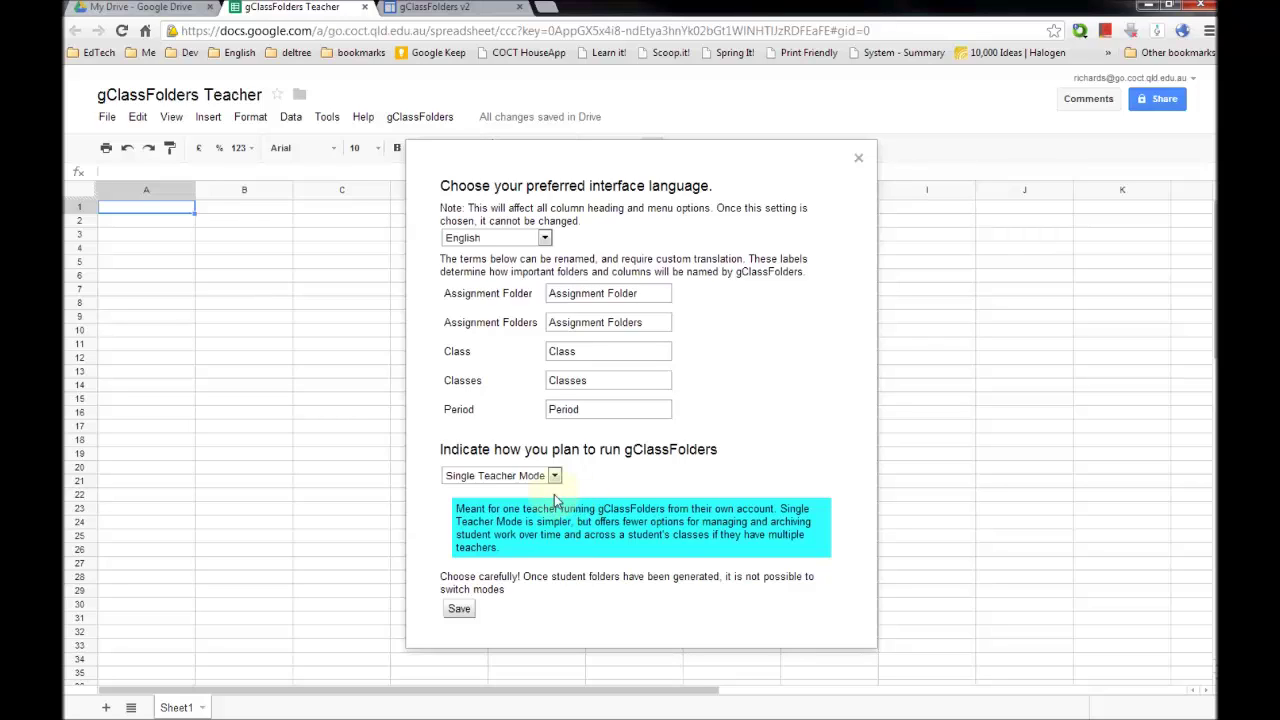
click(530, 476)
click(503, 510)
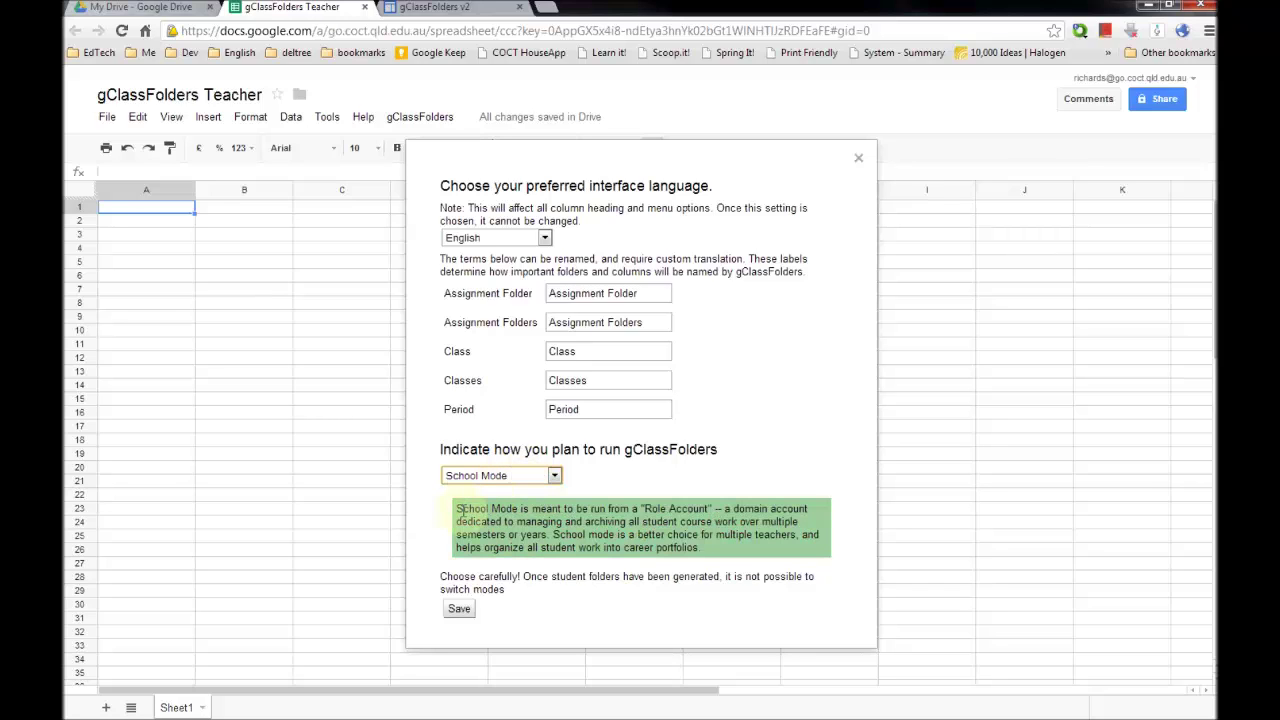
drag(607, 510, 720, 510)
click(720, 510)
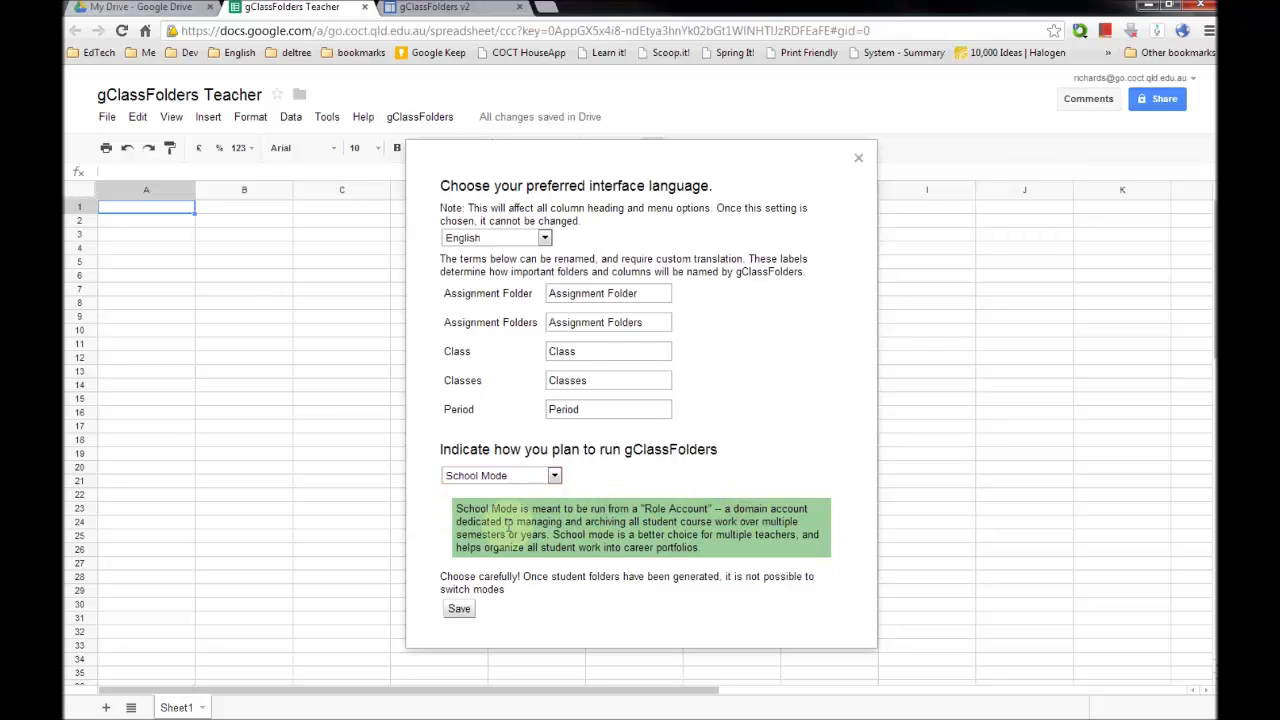
drag(510, 522, 740, 521)
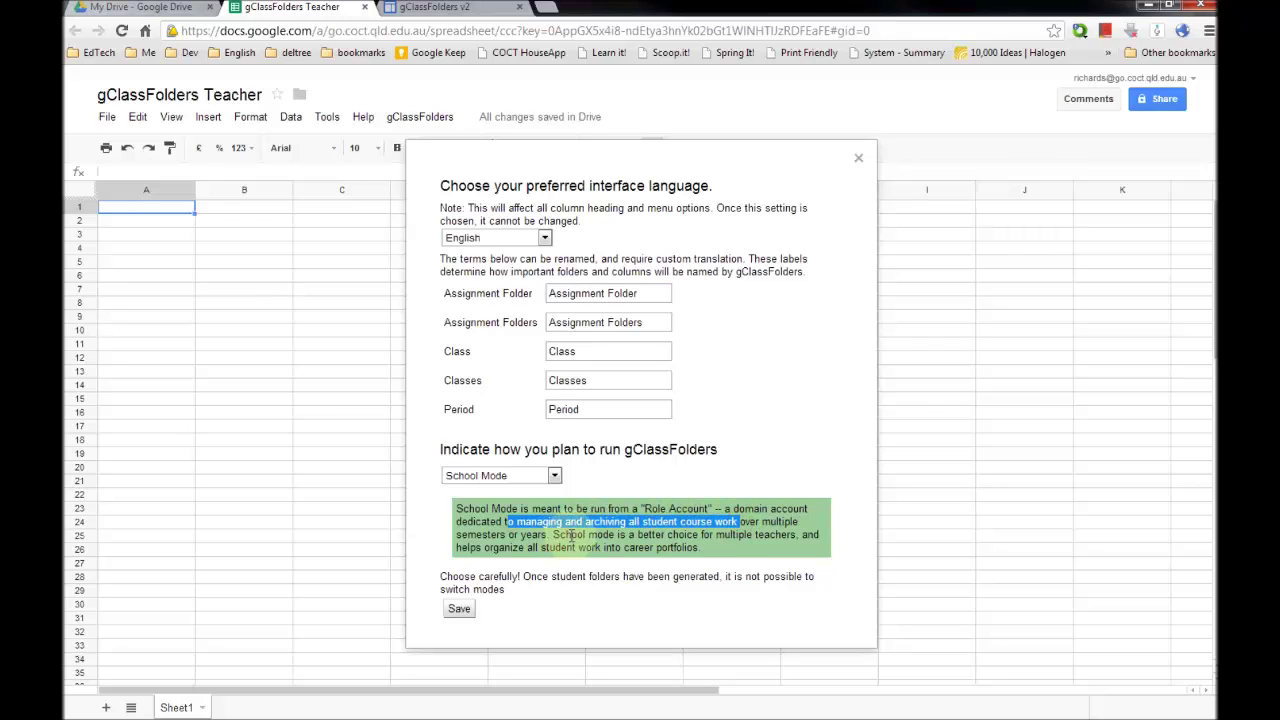
drag(552, 535, 701, 548)
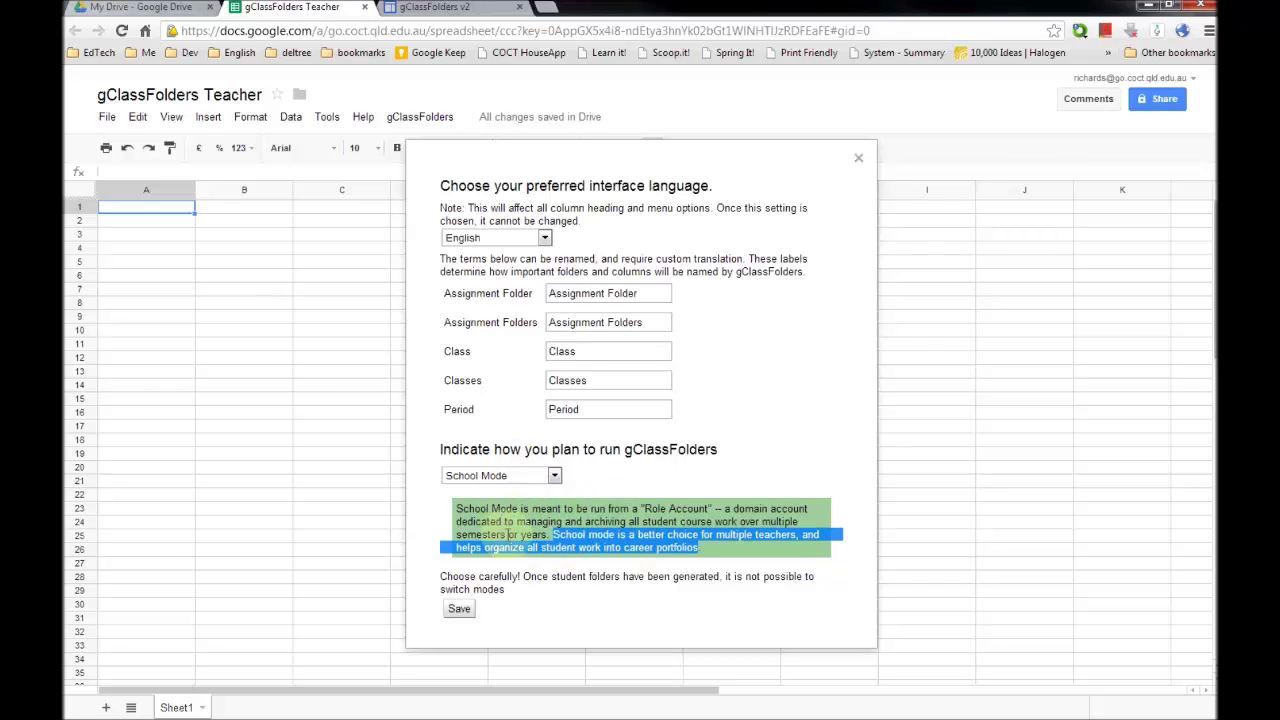
click(518, 477)
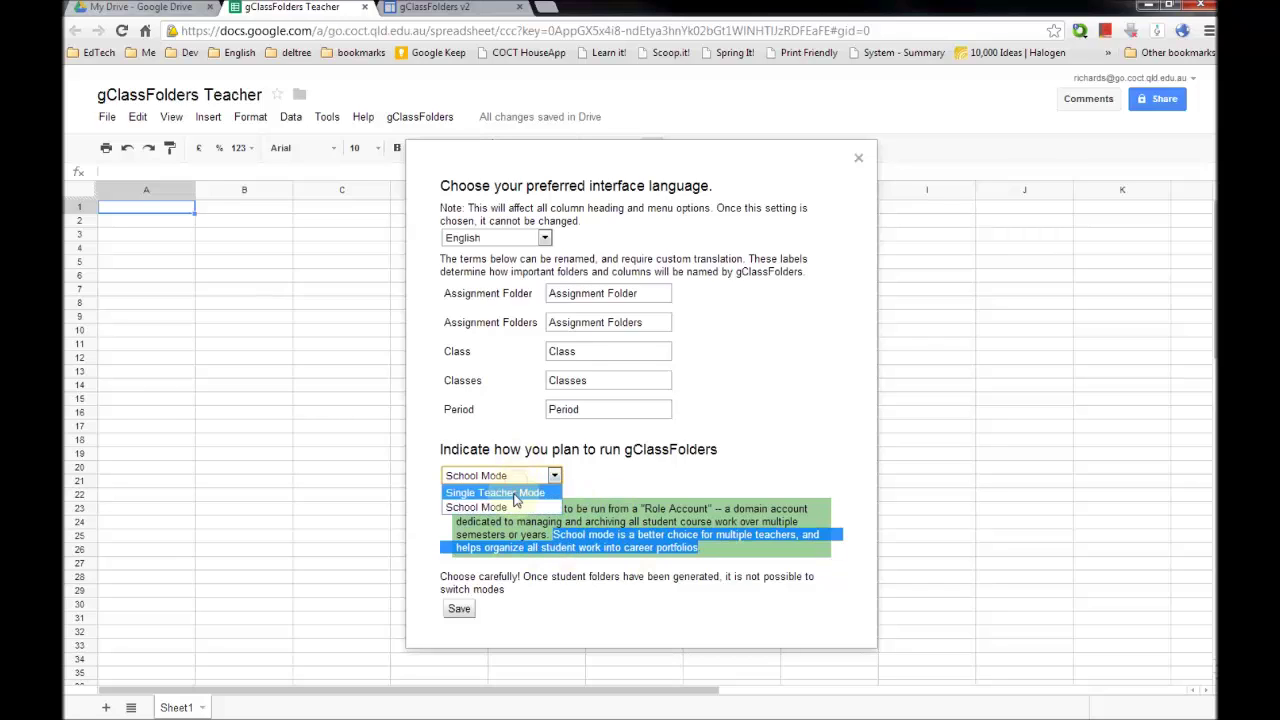
click(505, 507)
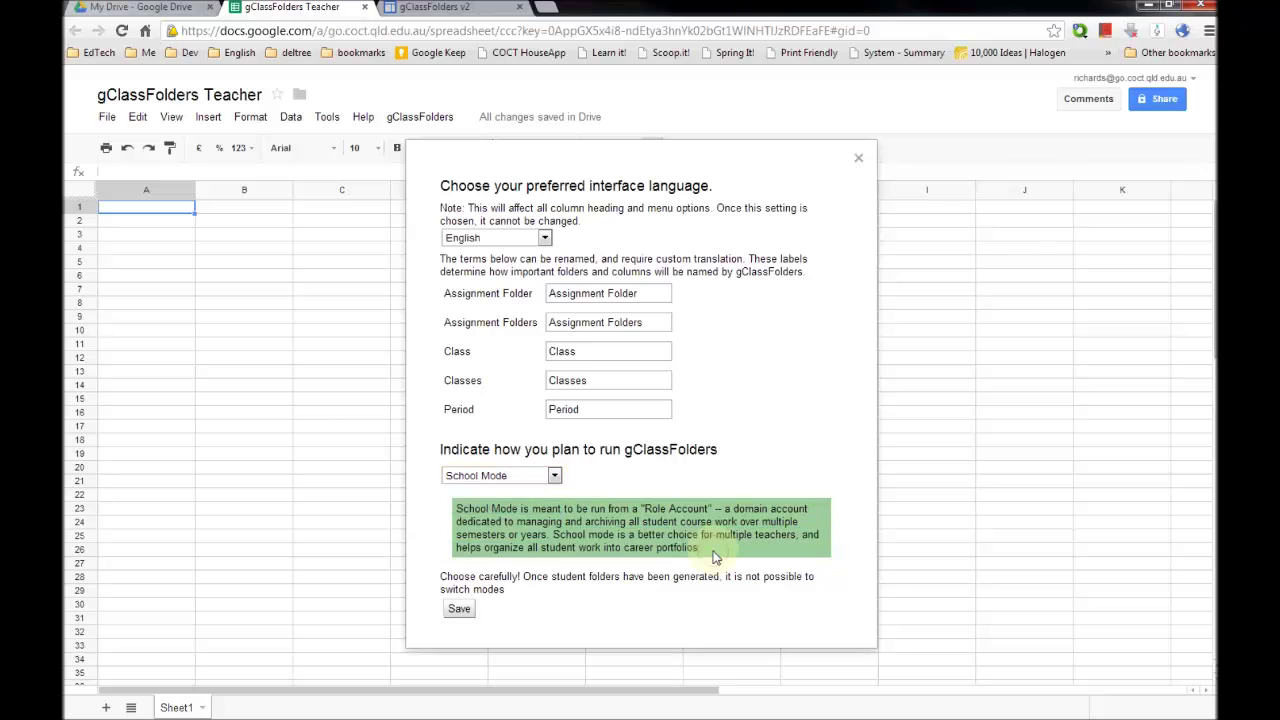
triple_click(662, 585)
click(662, 583)
drag(469, 577, 728, 578)
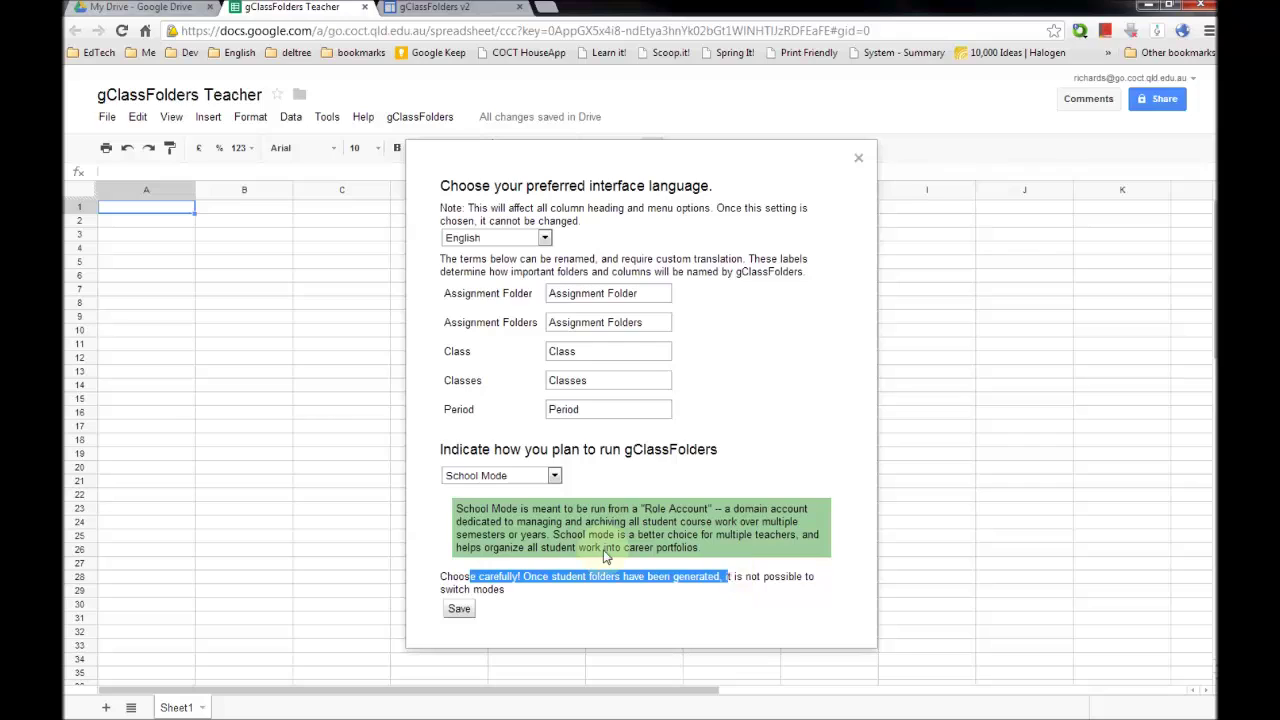
click(522, 484)
click(510, 490)
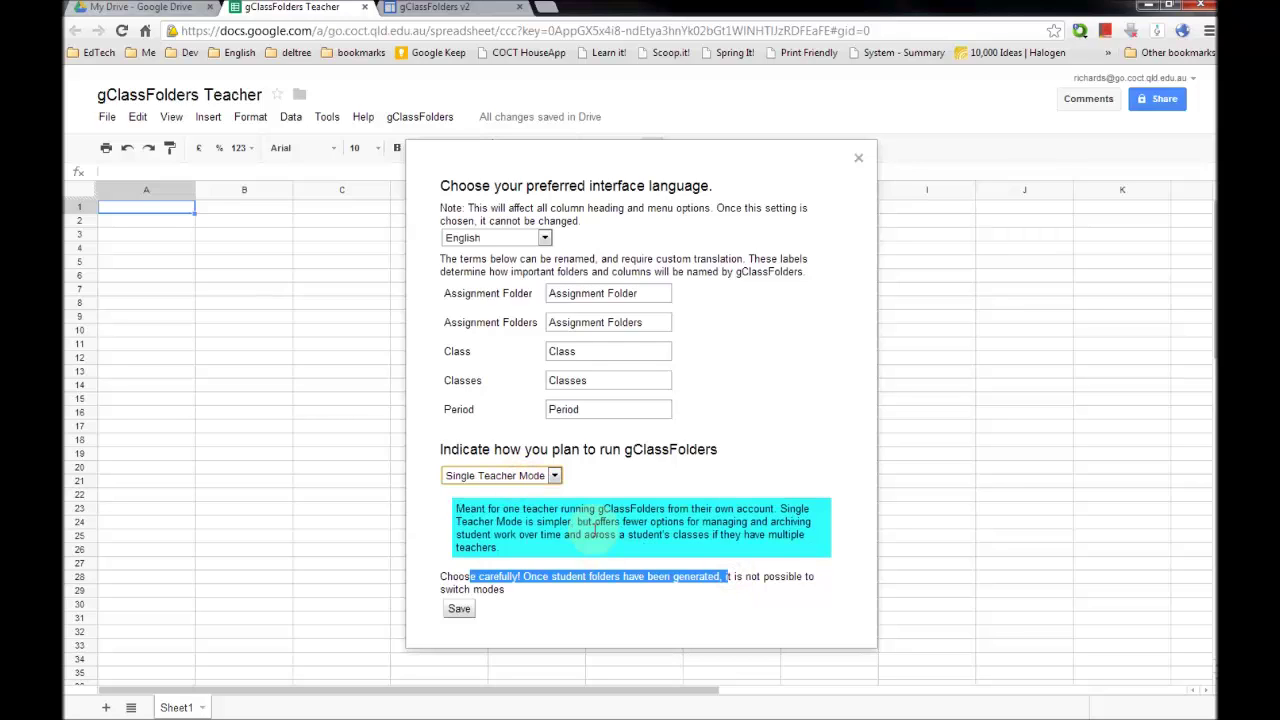
click(596, 527)
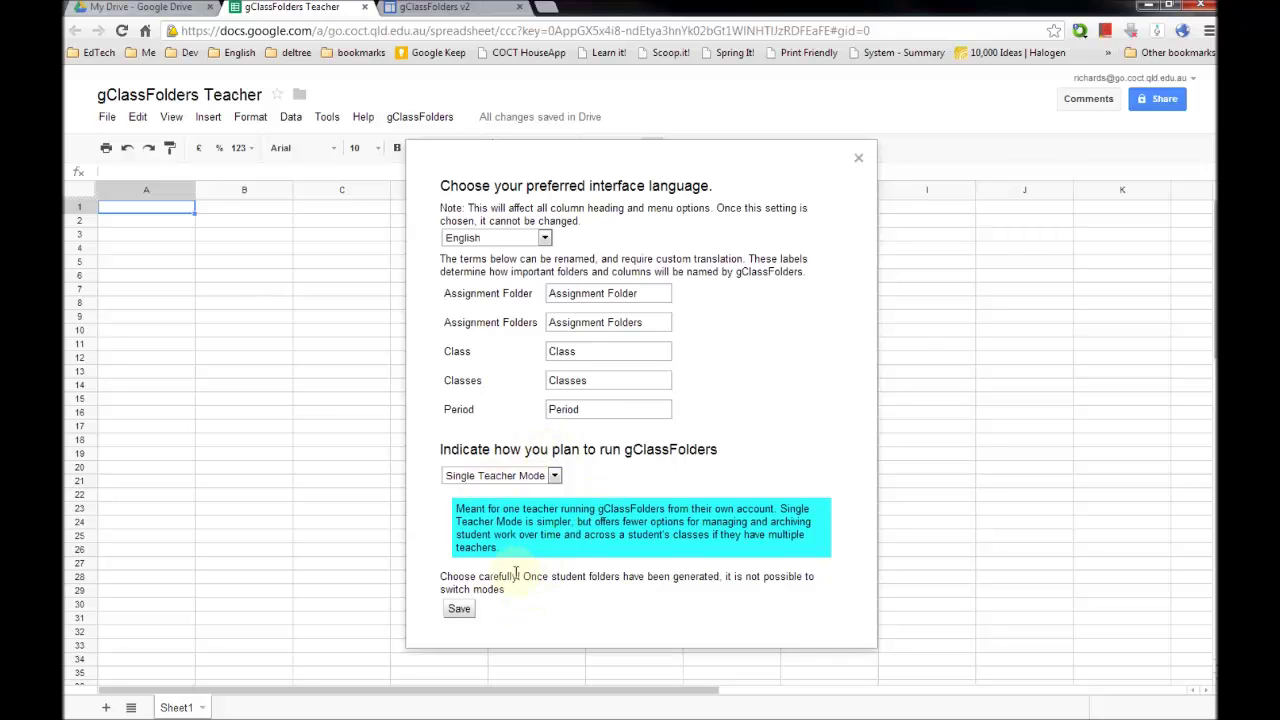
- Save the initial settings, then enter the sample student's first and last name in row 2
click(459, 610)
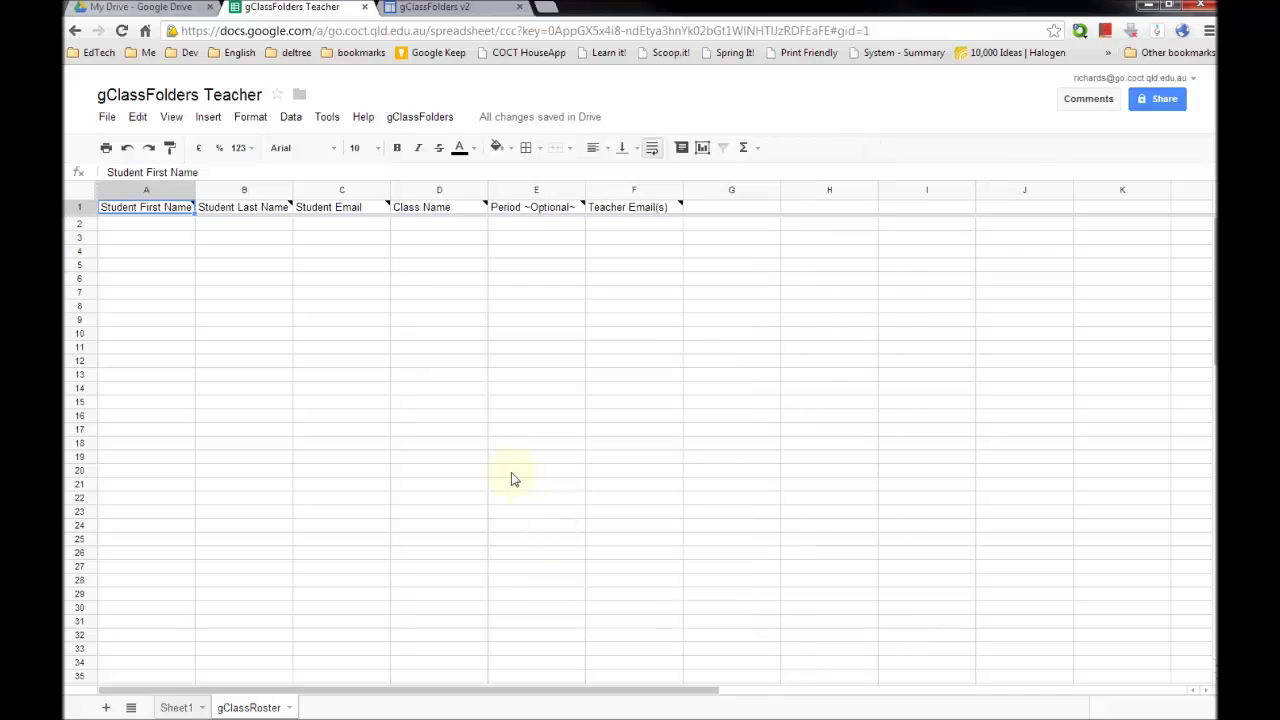
mouse_move(160, 213)
click(167, 230)
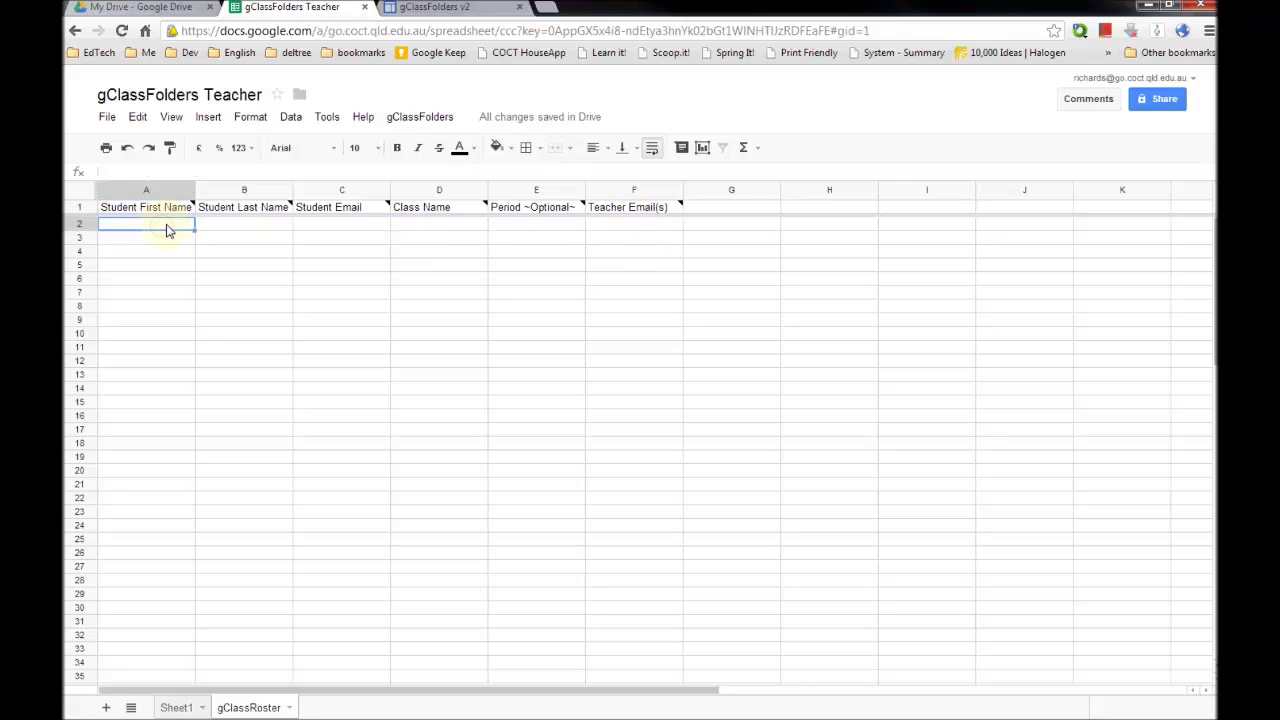
key(Tab)
key(Tab)
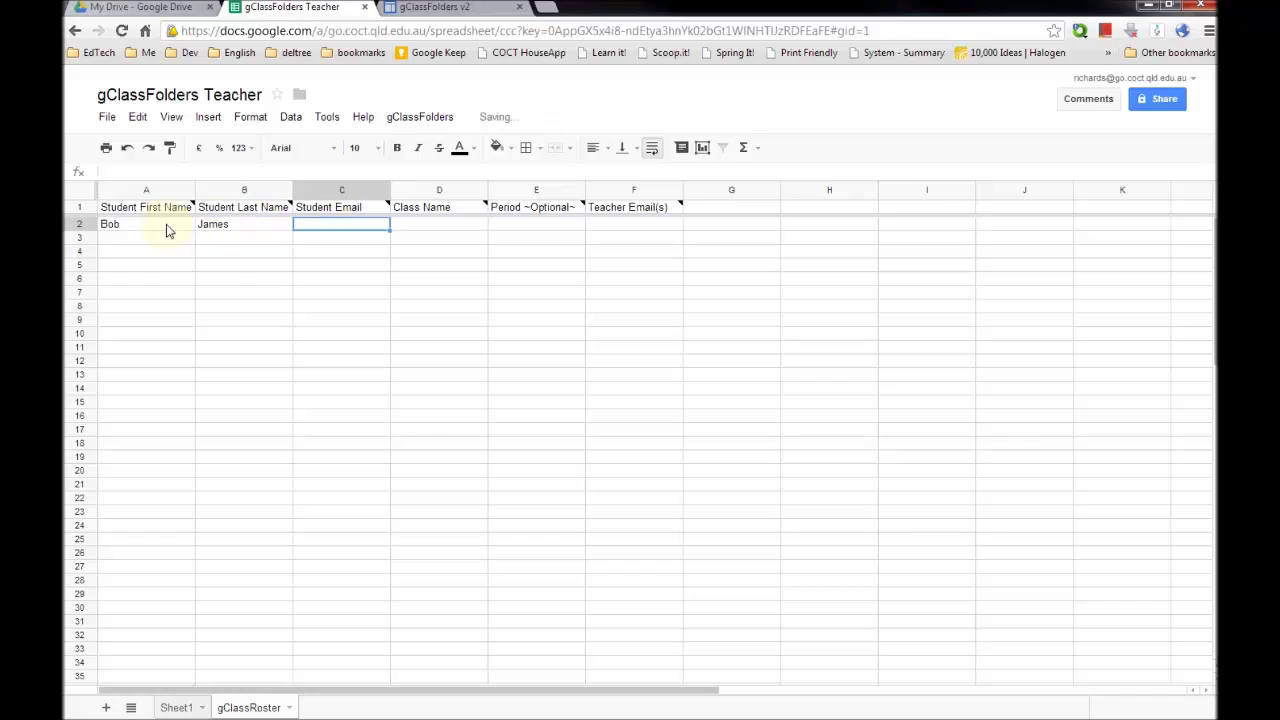
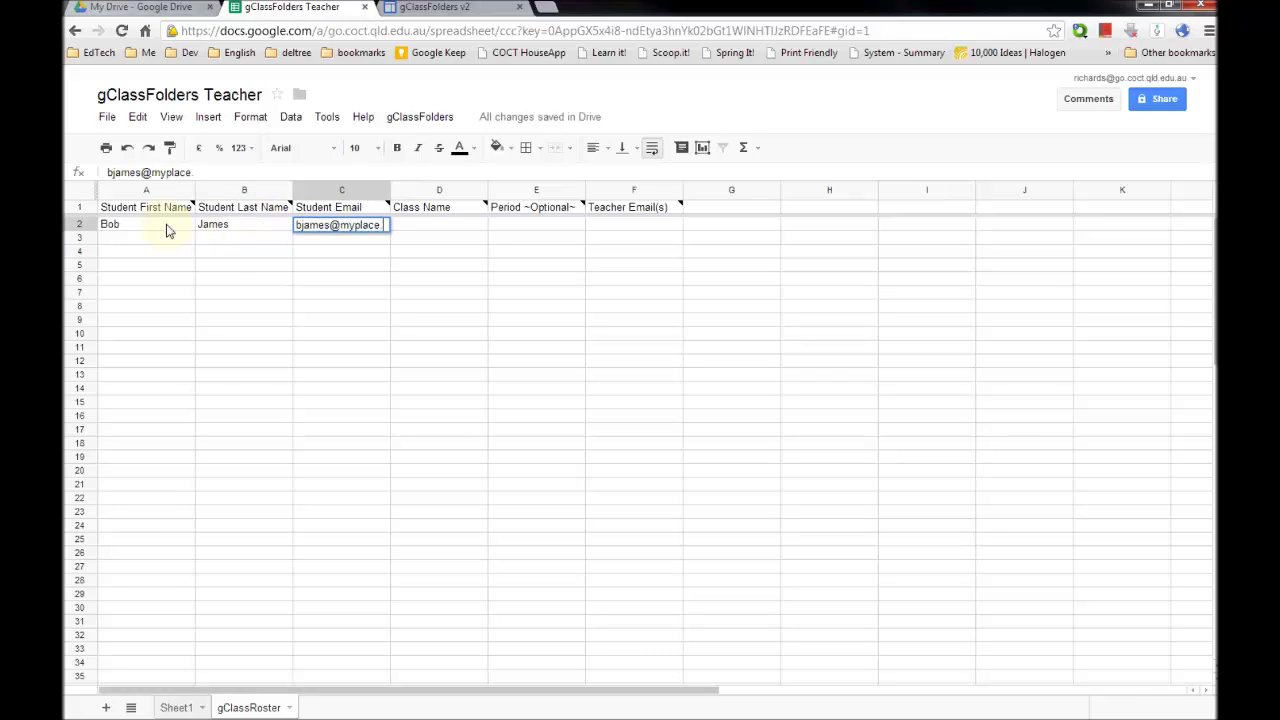
- Fill in the student's e-mail, class 9 ICT and the teacher's e-mail
key(Tab)
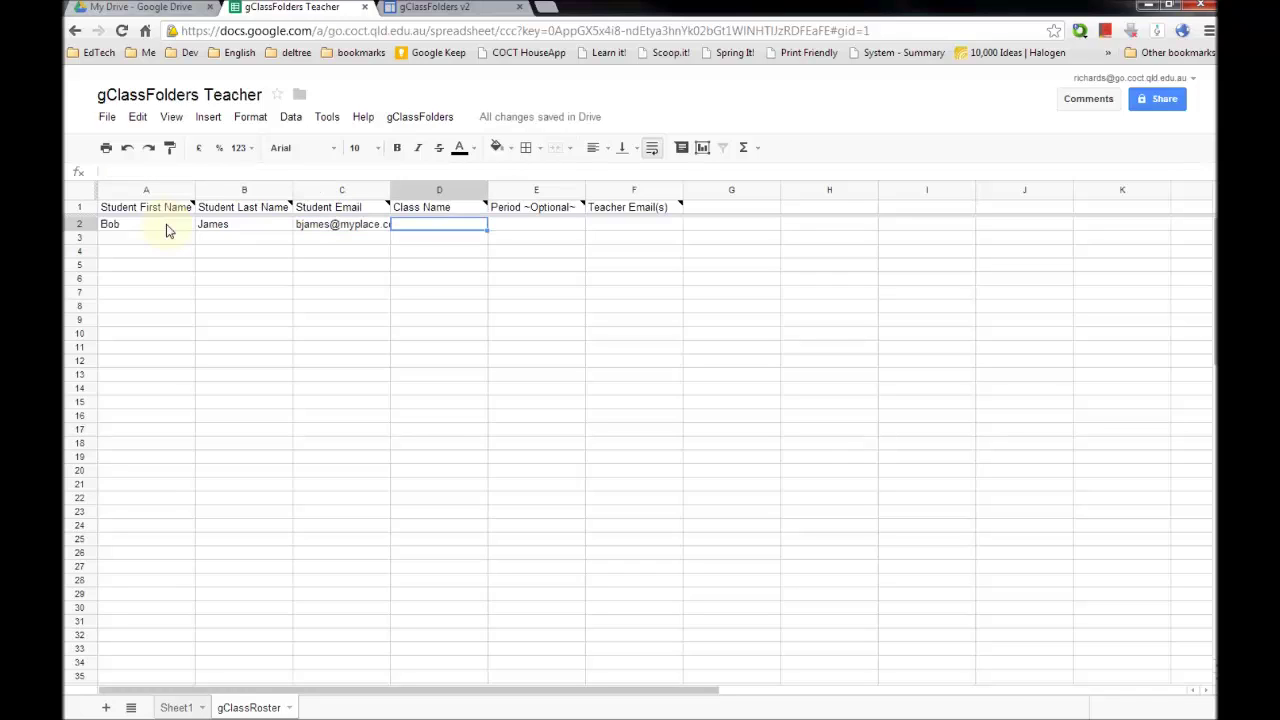
text(9 ICT)
key(Tab)
key(Tab)
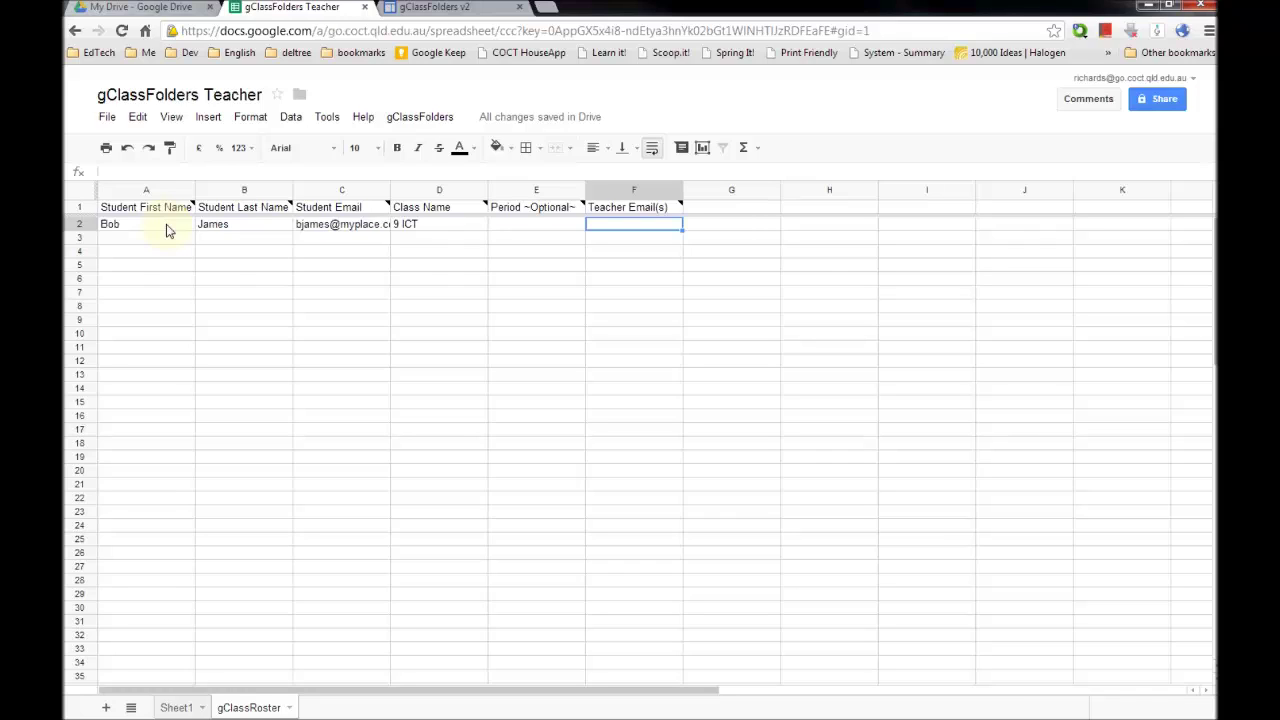
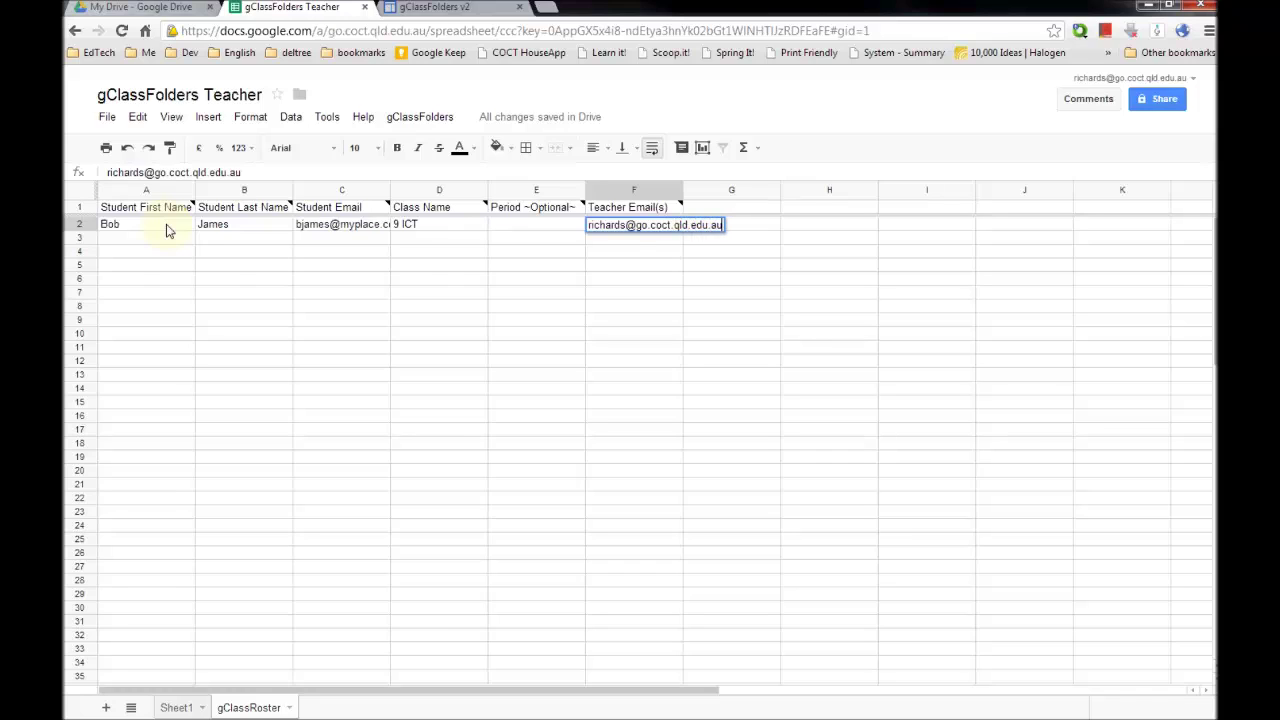
key(Tab)
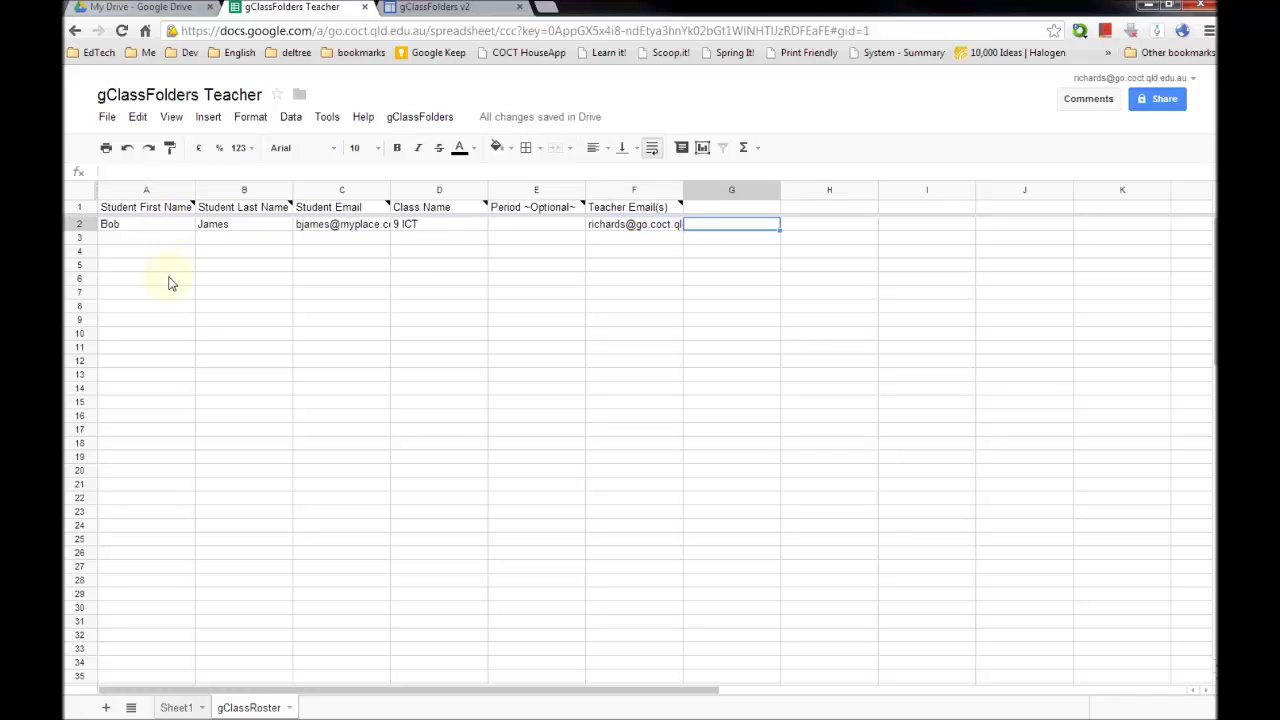
click(149, 229)
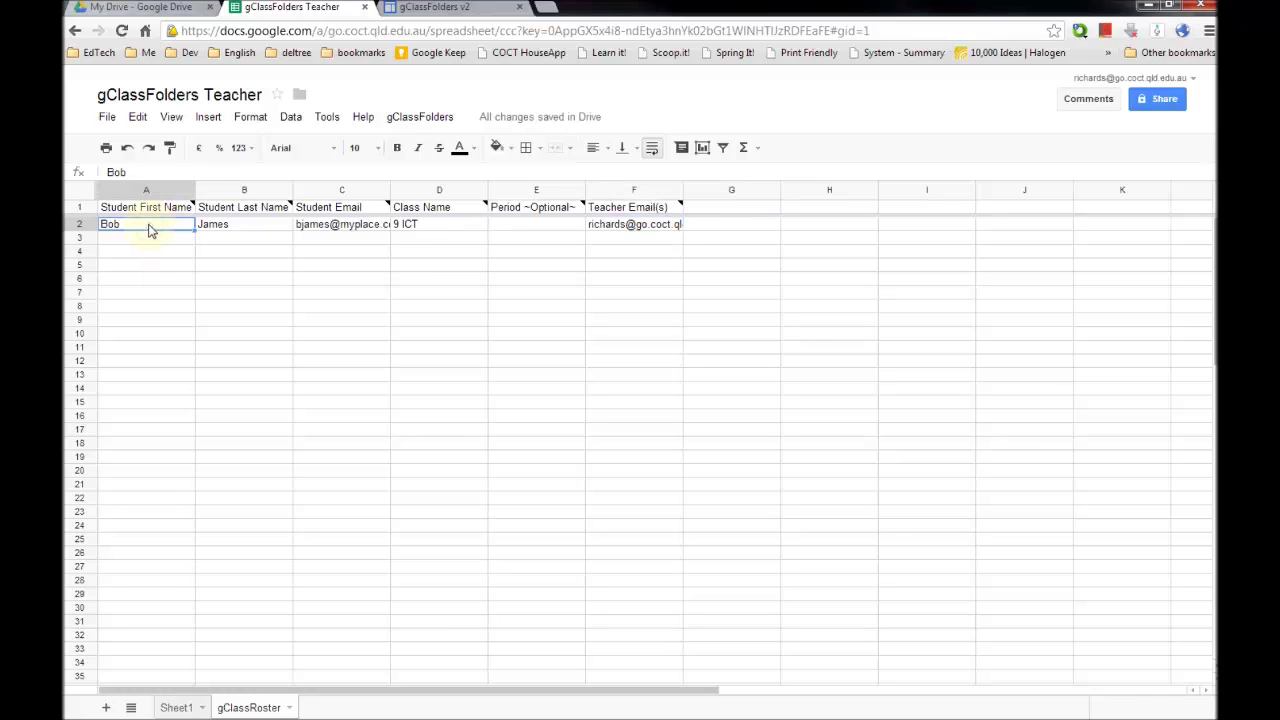
click(629, 234)
click(433, 230)
click(680, 226)
click(423, 230)
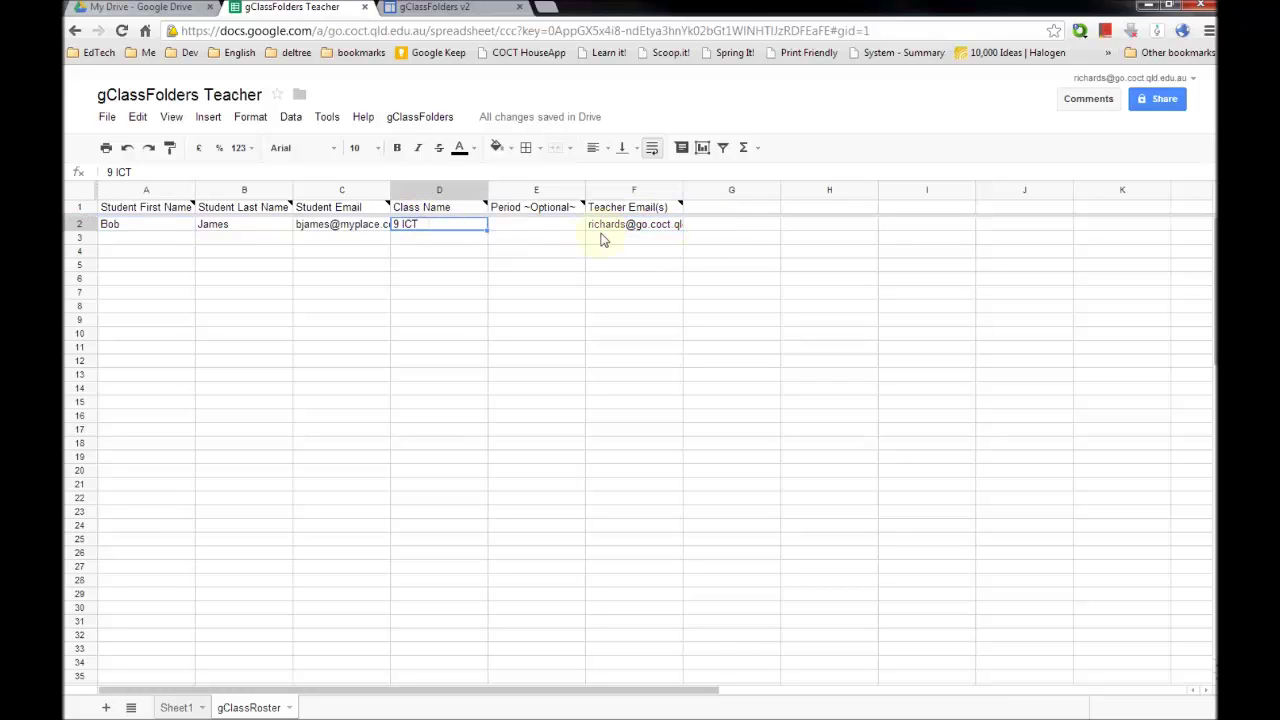
shift+click(676, 228)
drag(428, 226, 682, 526)
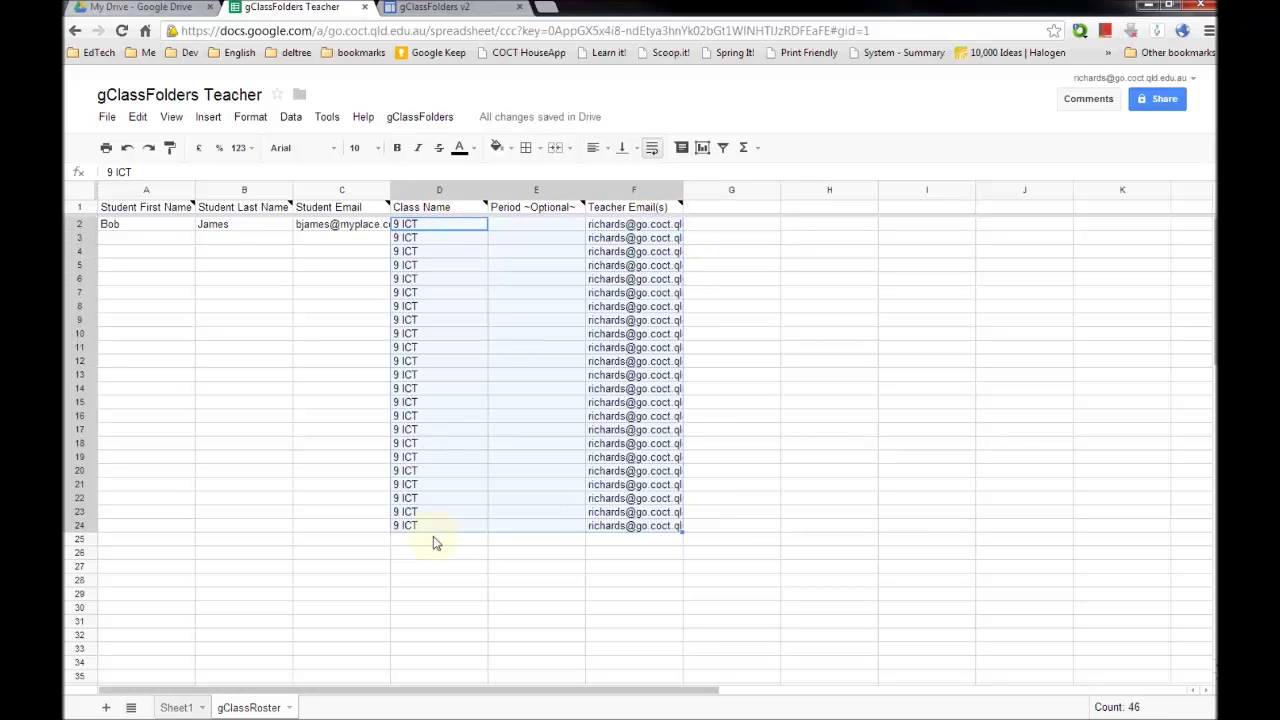
drag(421, 231, 643, 523)
key(ctrl+z)
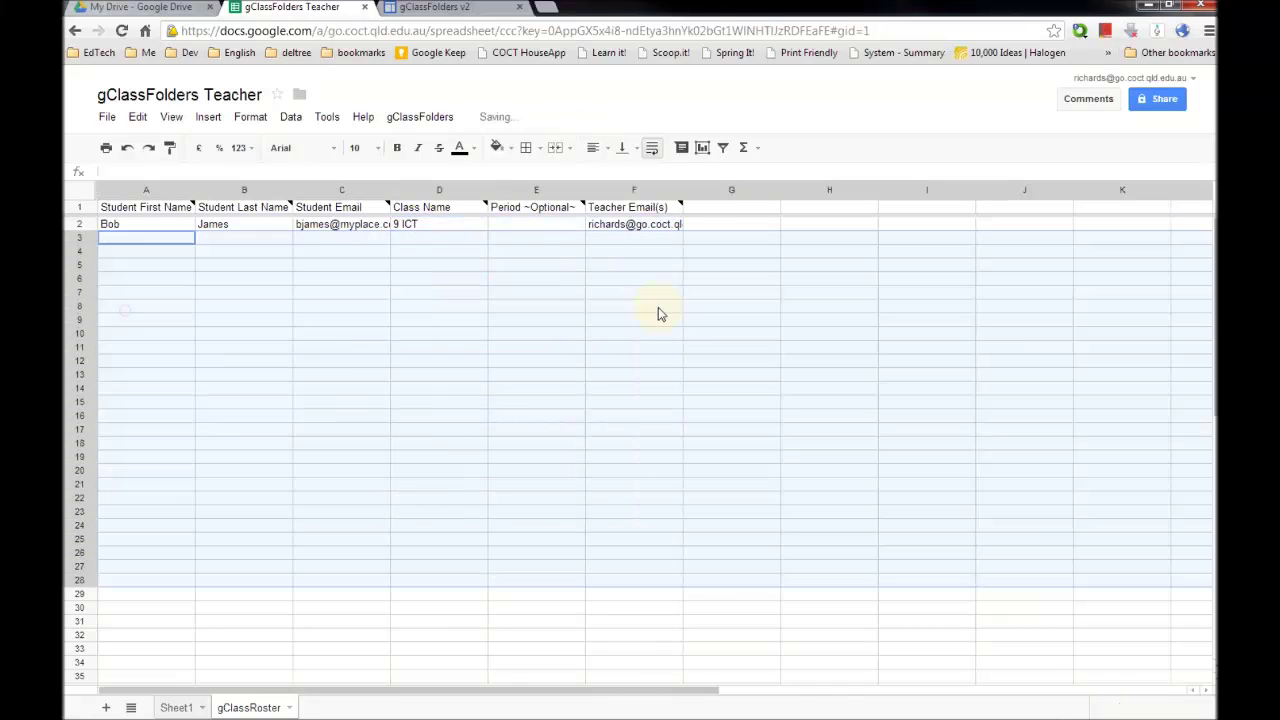
- Review the gClassFolders menu commands without choosing one, then click back into the roster
click(265, 264)
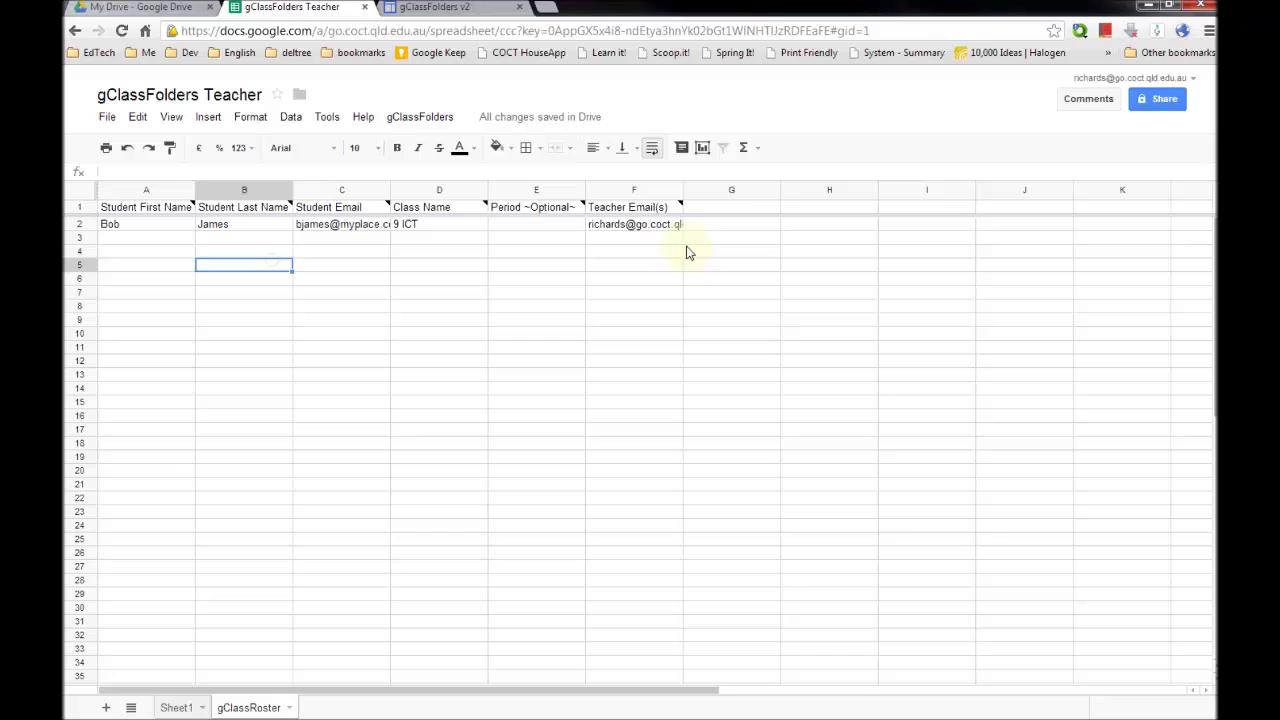
click(425, 118)
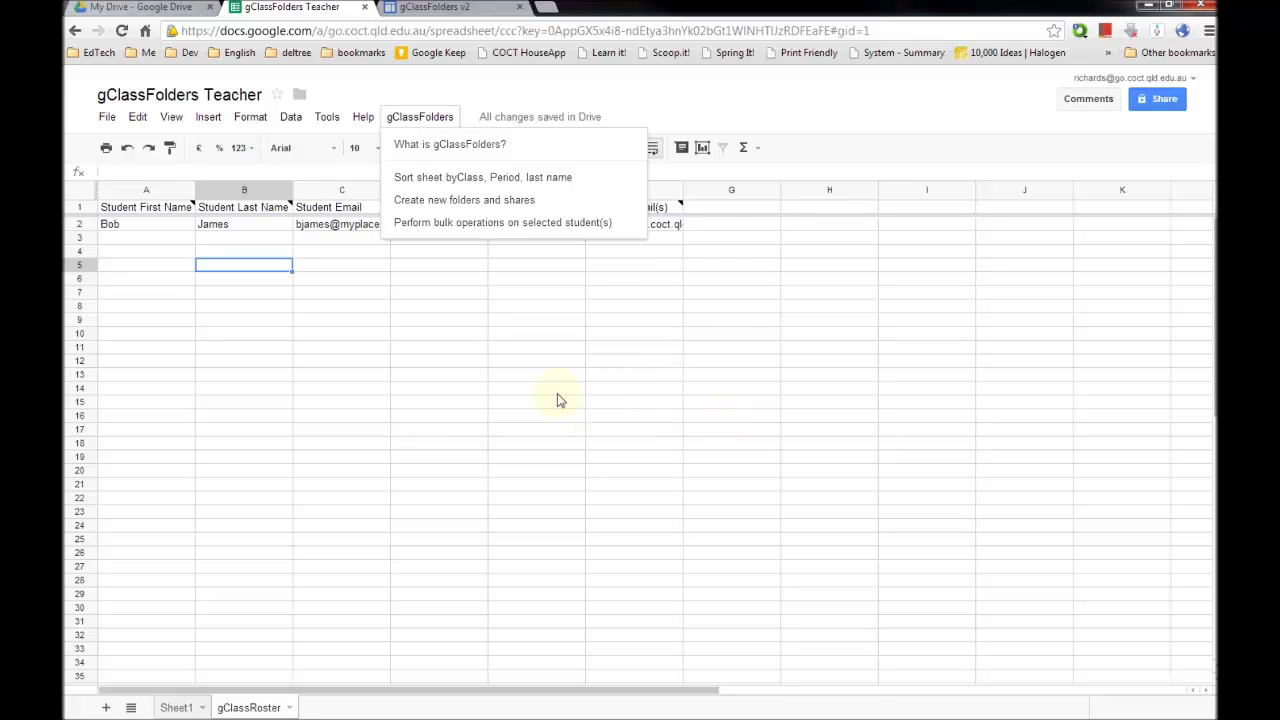
click(266, 313)
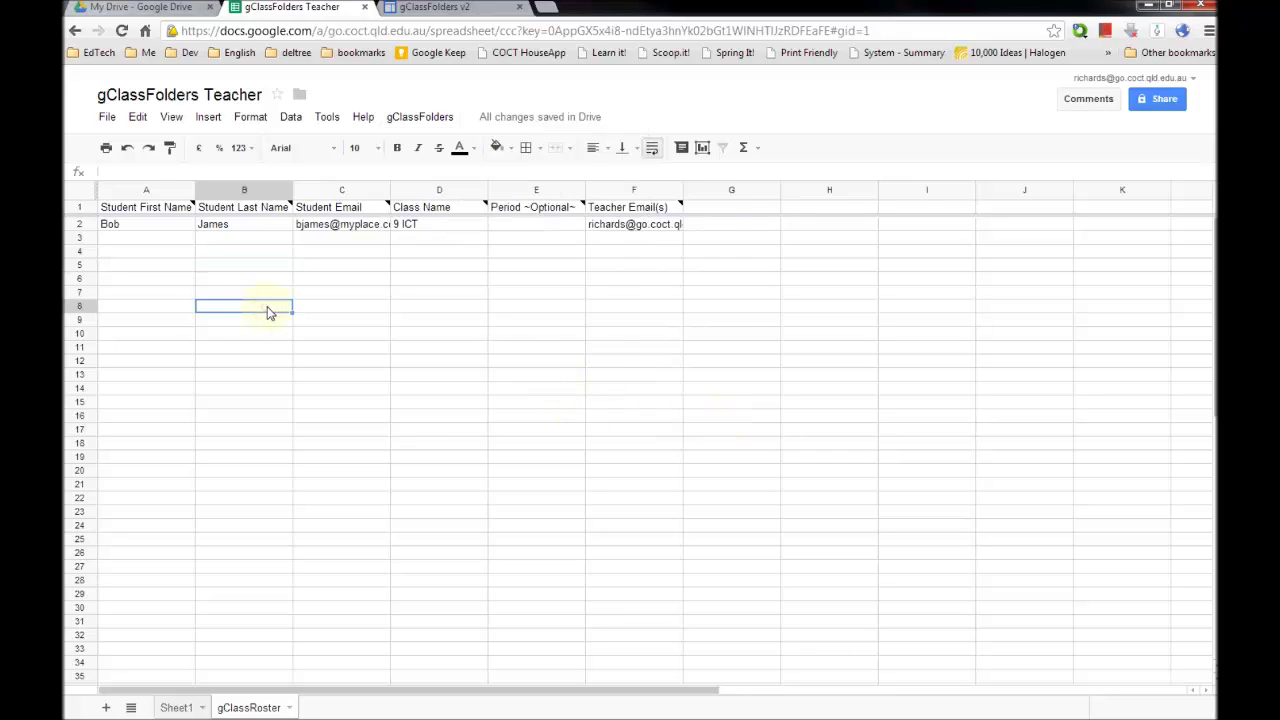
click(165, 254)
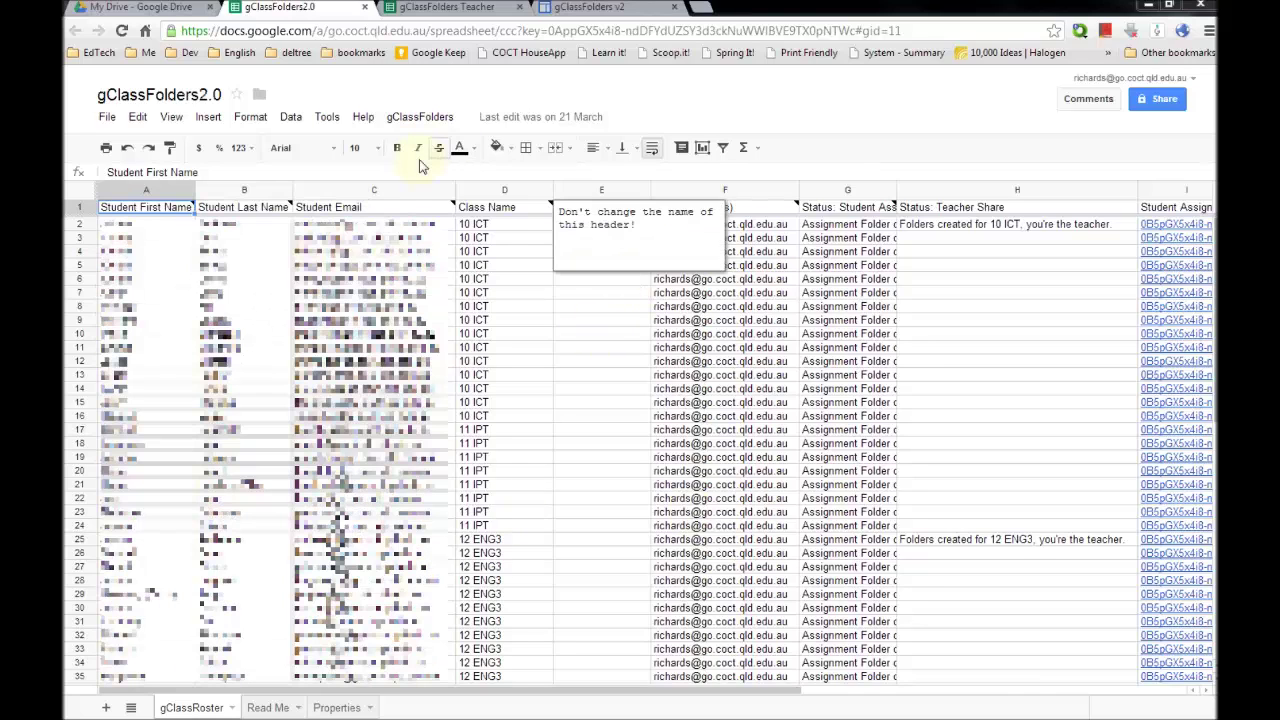
click(414, 119)
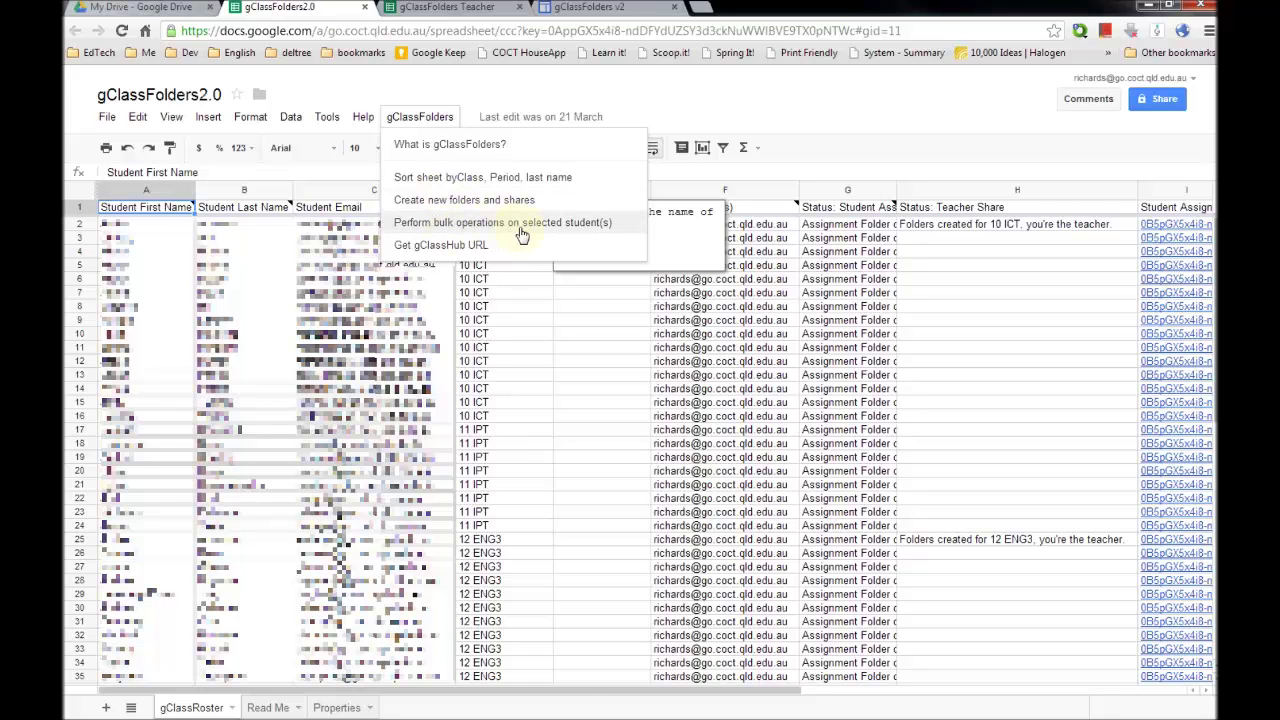
click(590, 698)
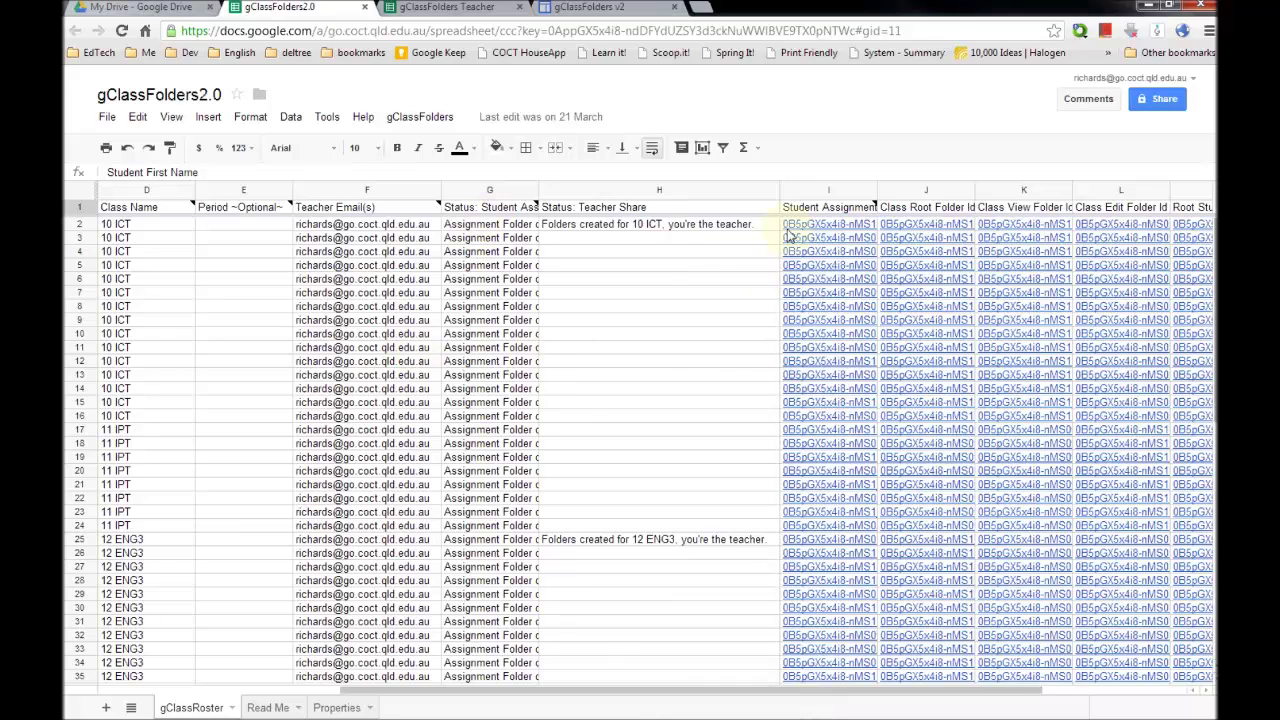
drag(637, 691, 766, 697)
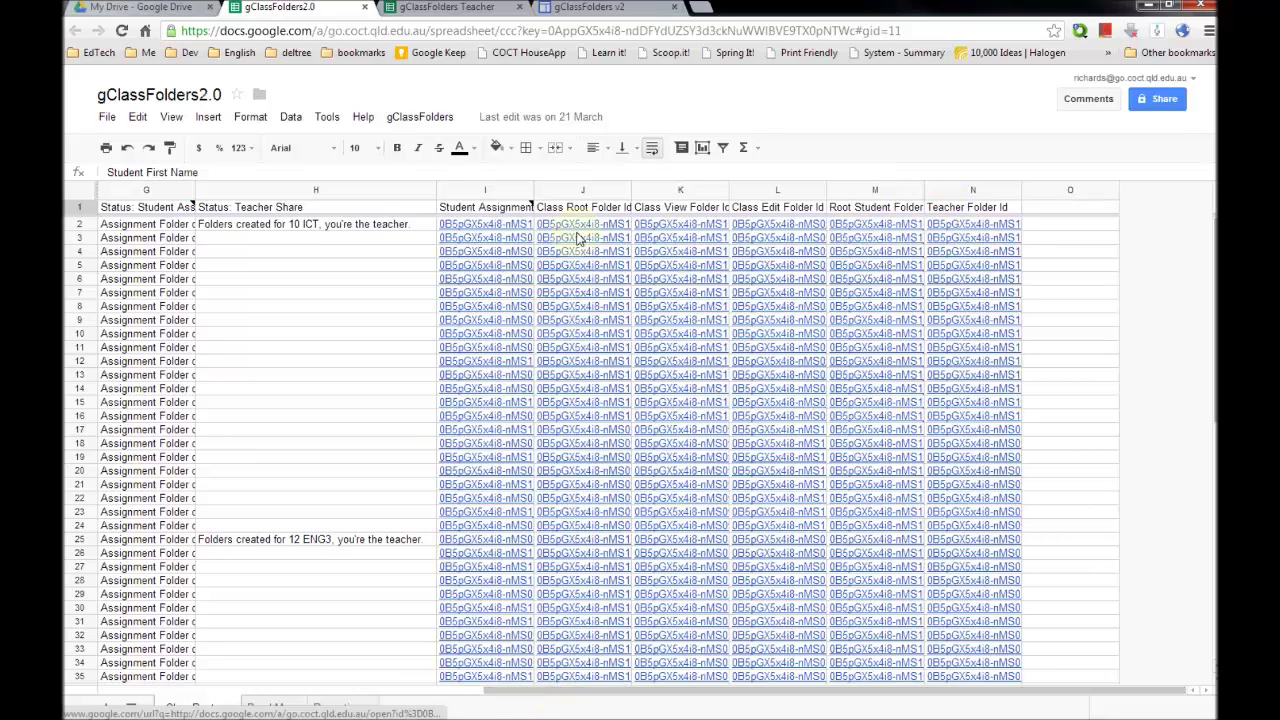
drag(574, 691, 527, 692)
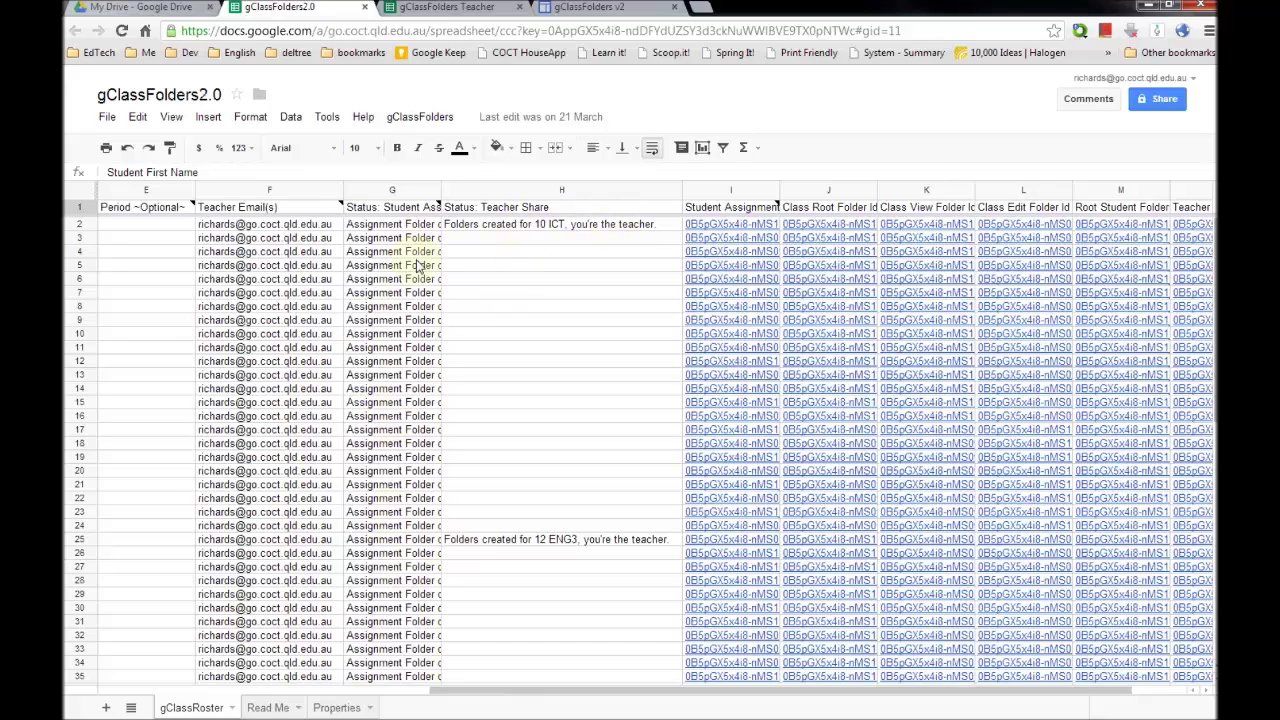
scroll(458, 480, down, 10)
scroll(457, 476, up, 6)
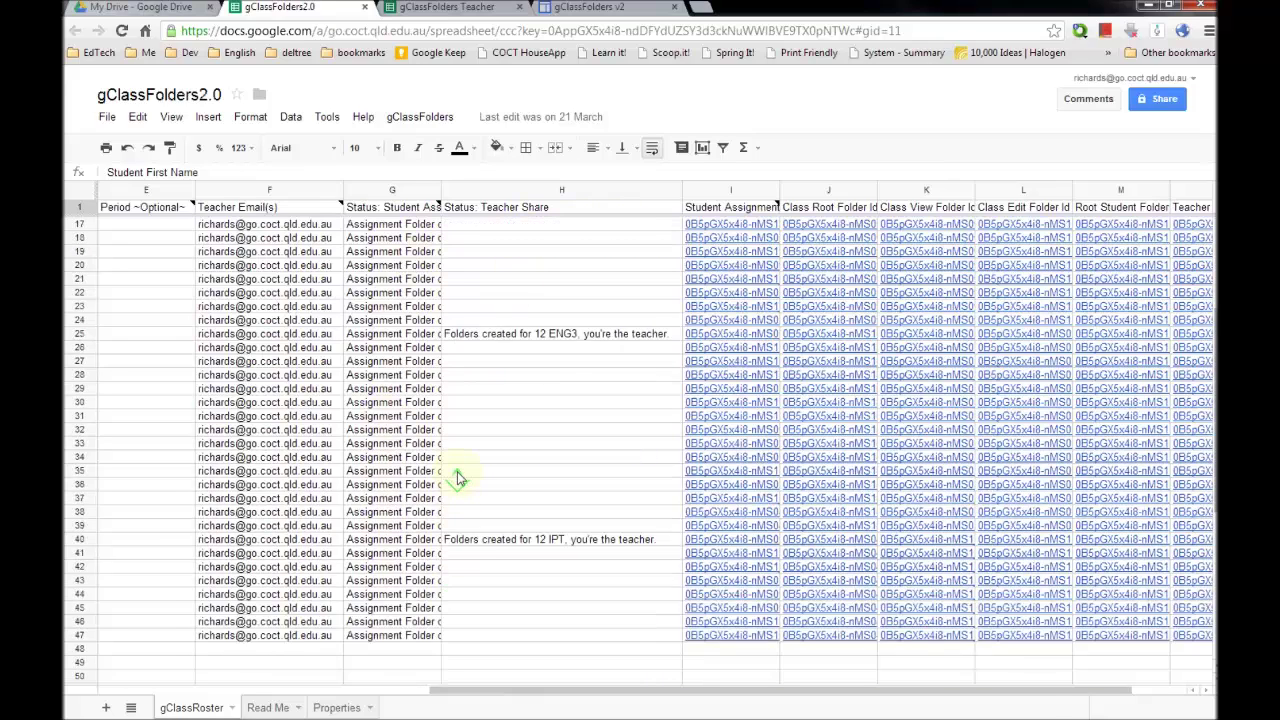
scroll(457, 476, up, 5)
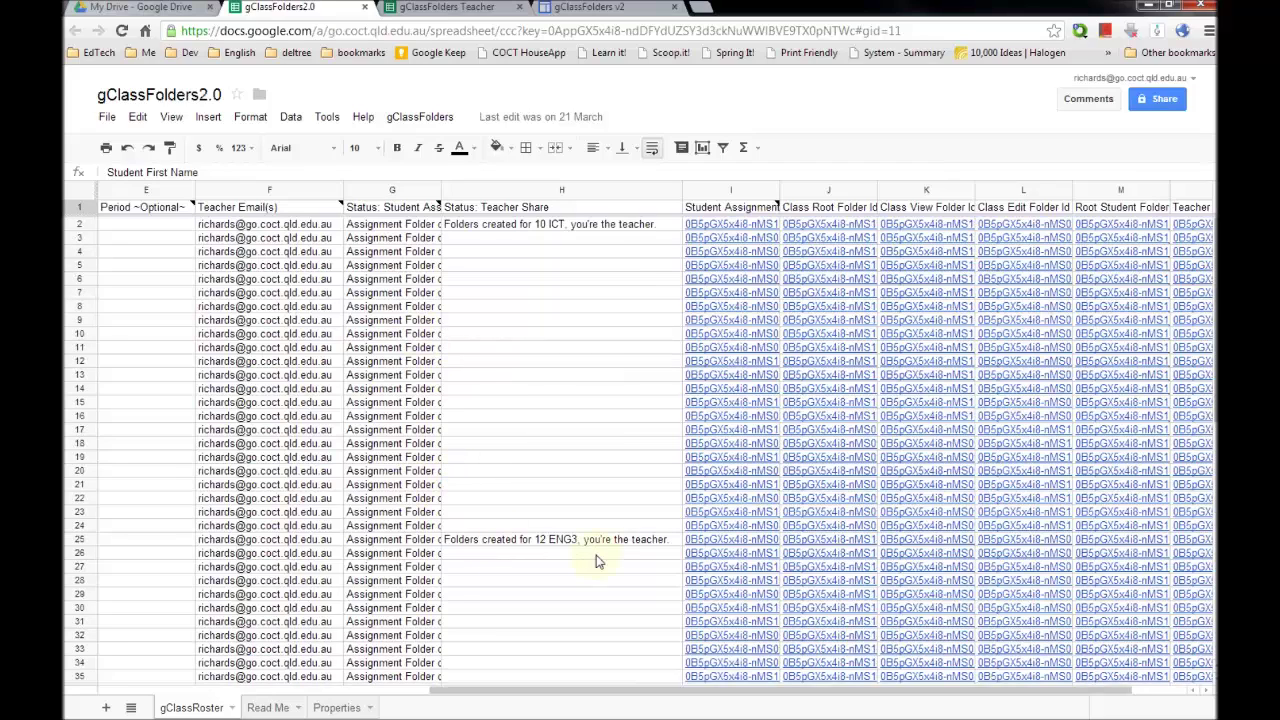
drag(566, 689, 236, 690)
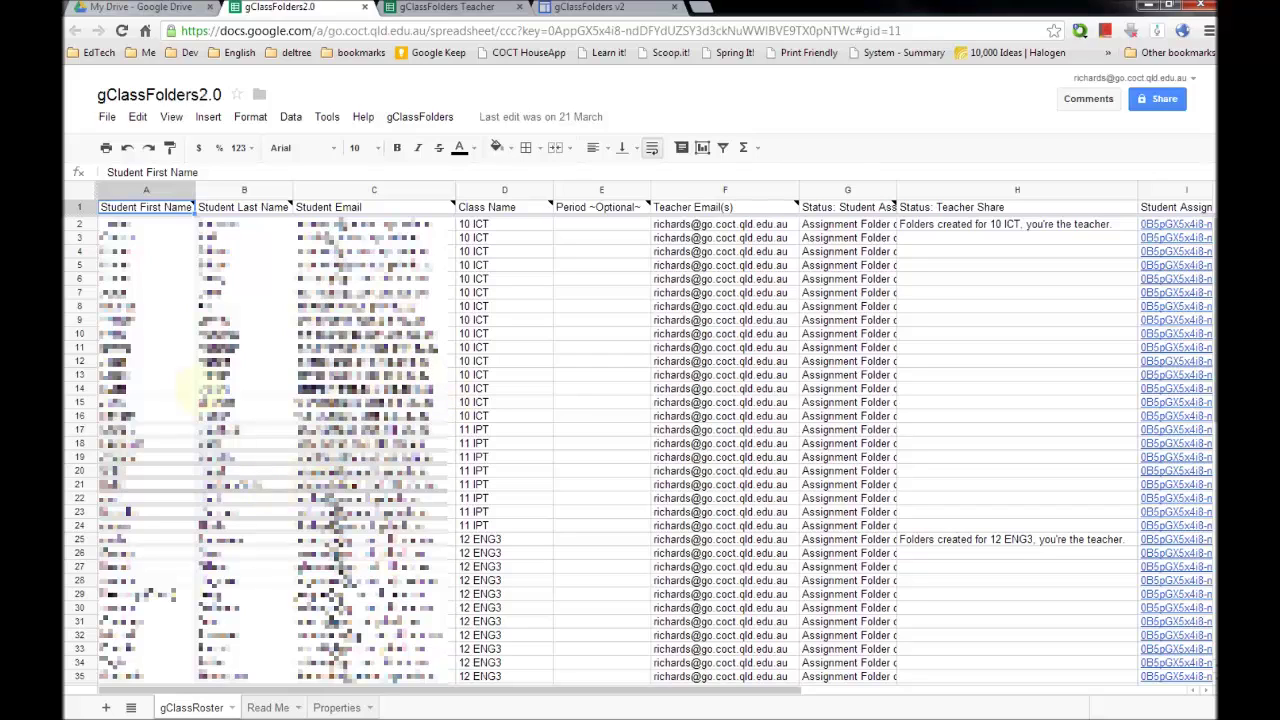
click(412, 117)
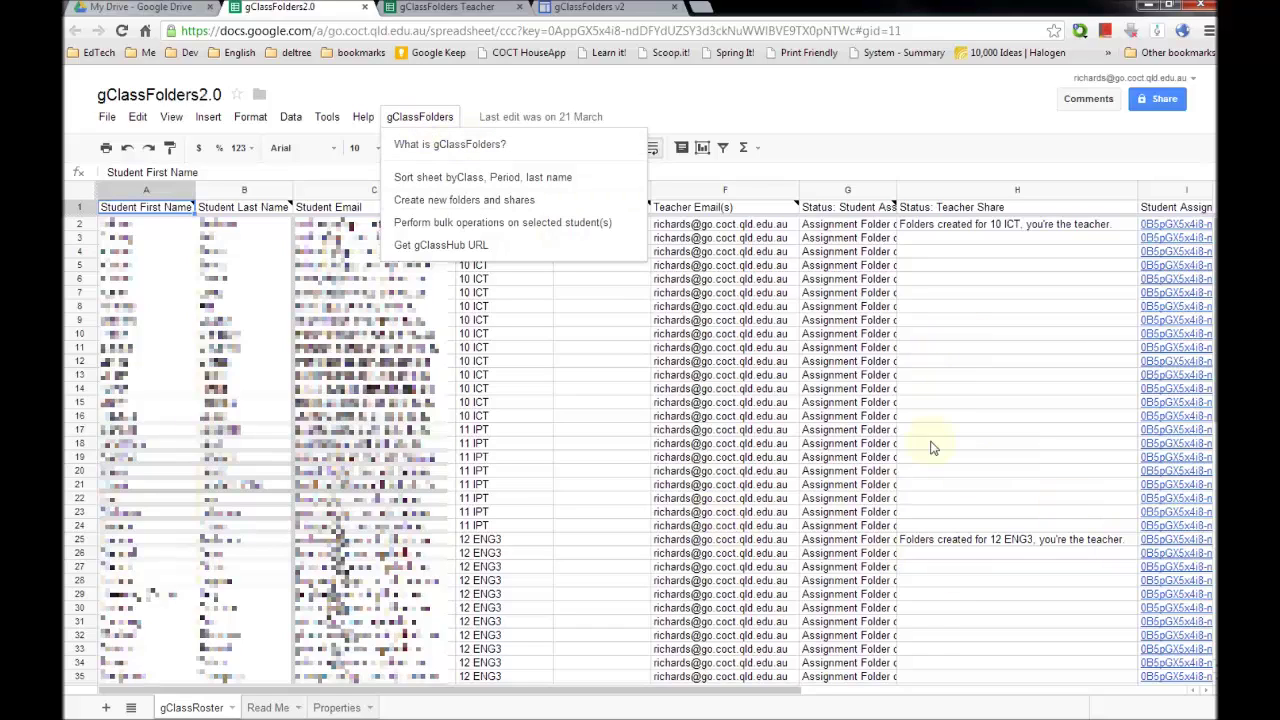
click(718, 432)
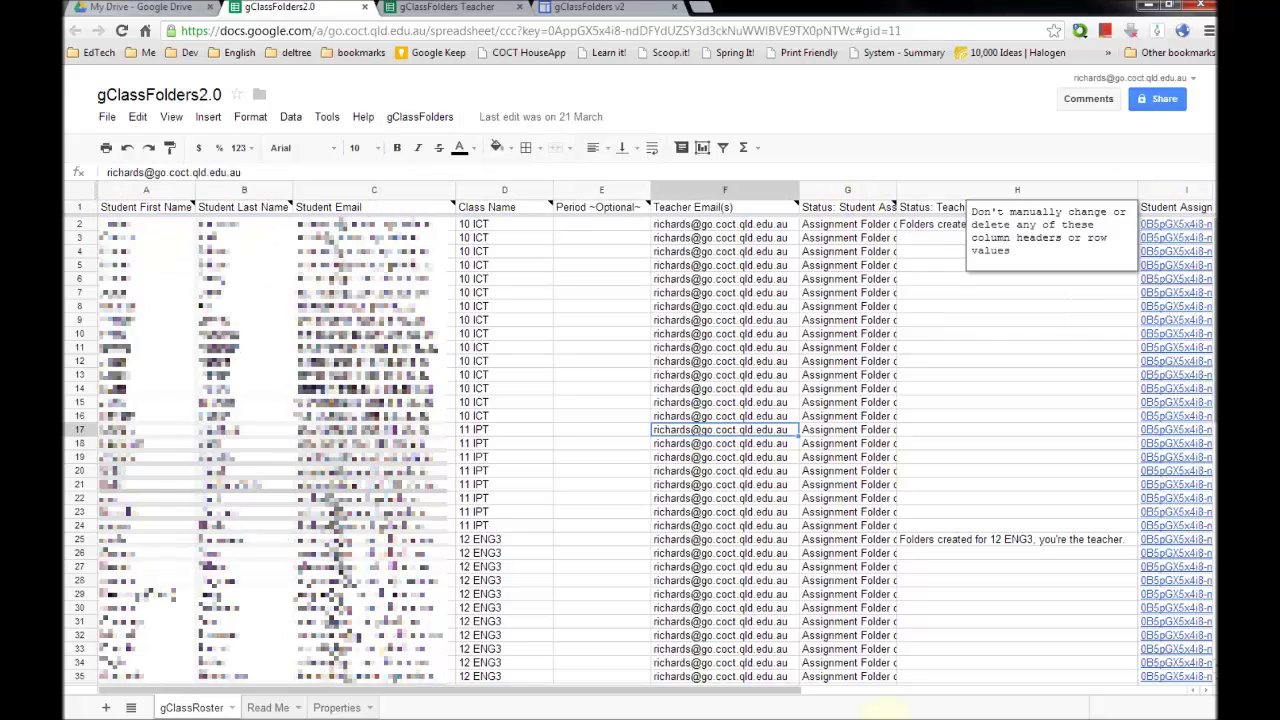
drag(749, 692, 1110, 700)
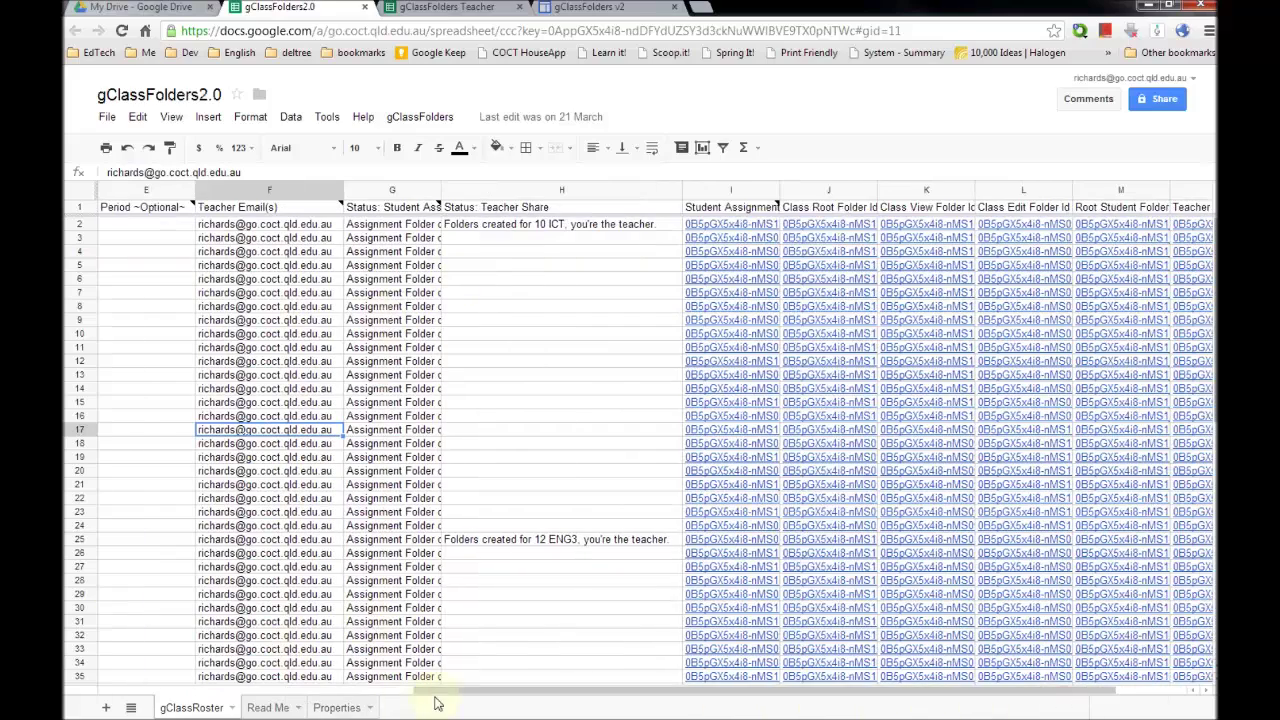
drag(434, 697, 125, 674)
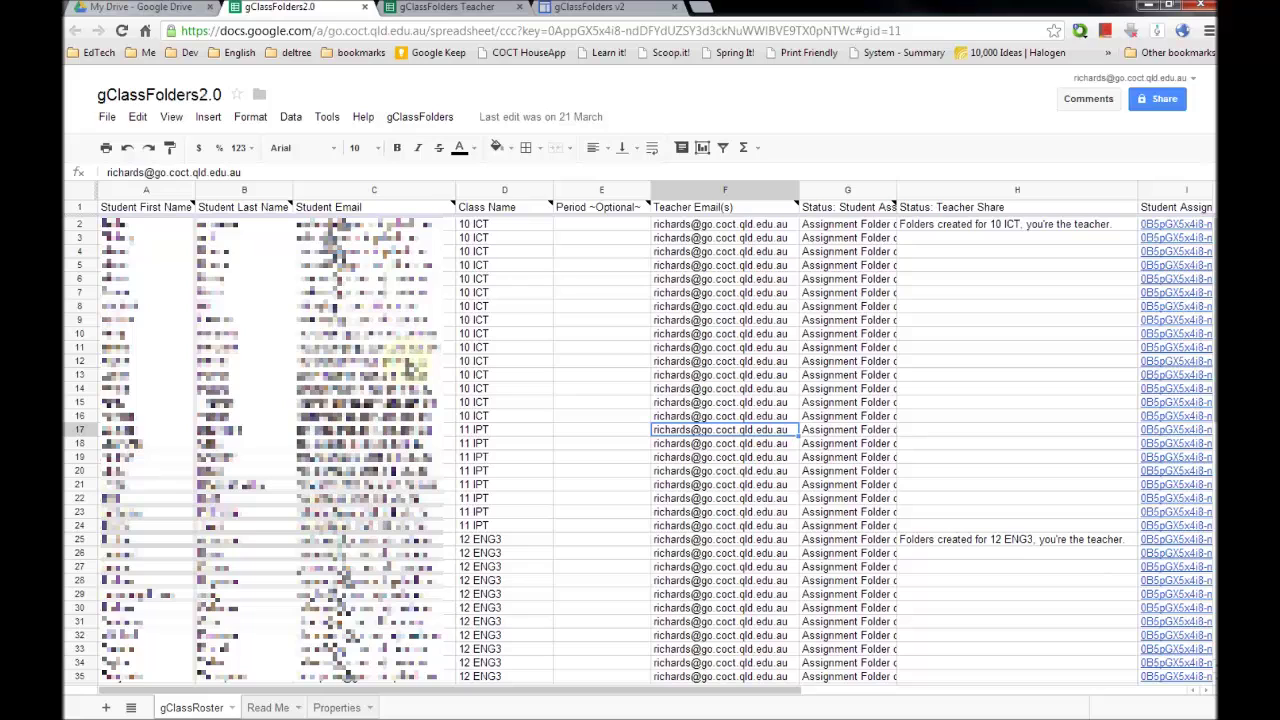
- Glance at the gClassFolders v2 website, then come back to the example roster spreadsheet
click(551, 7)
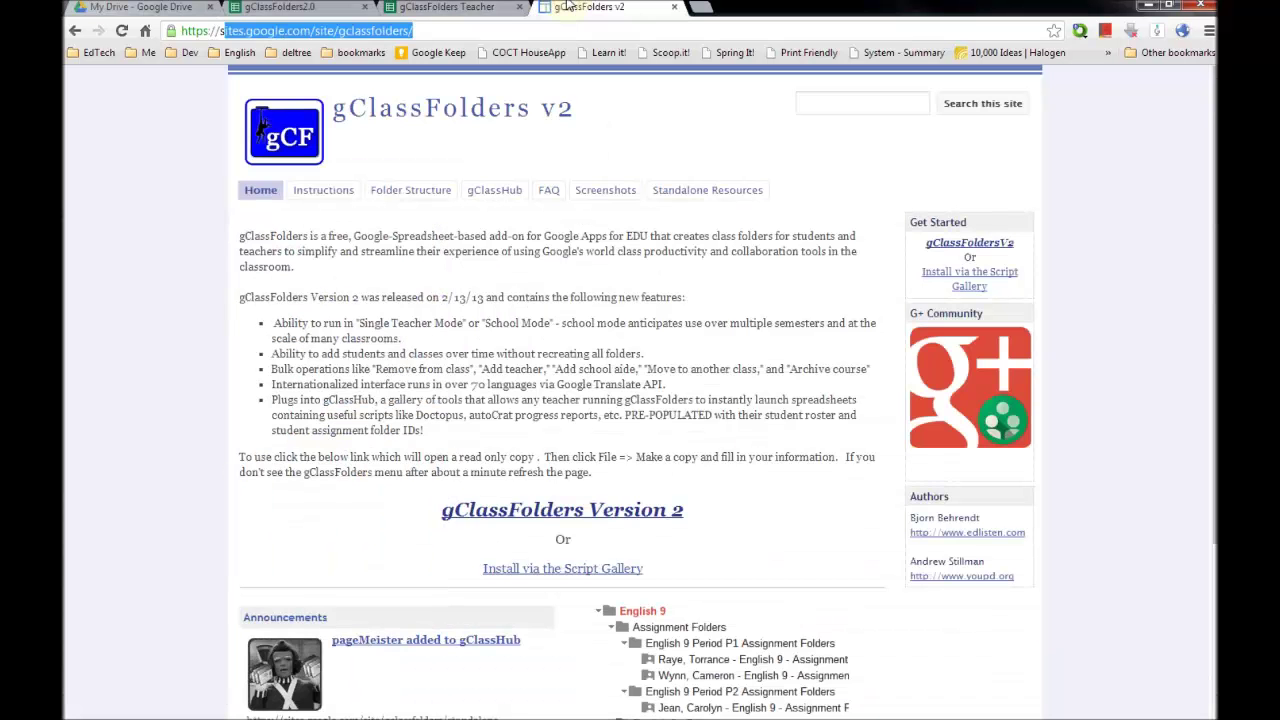
mouse_move(337, 197)
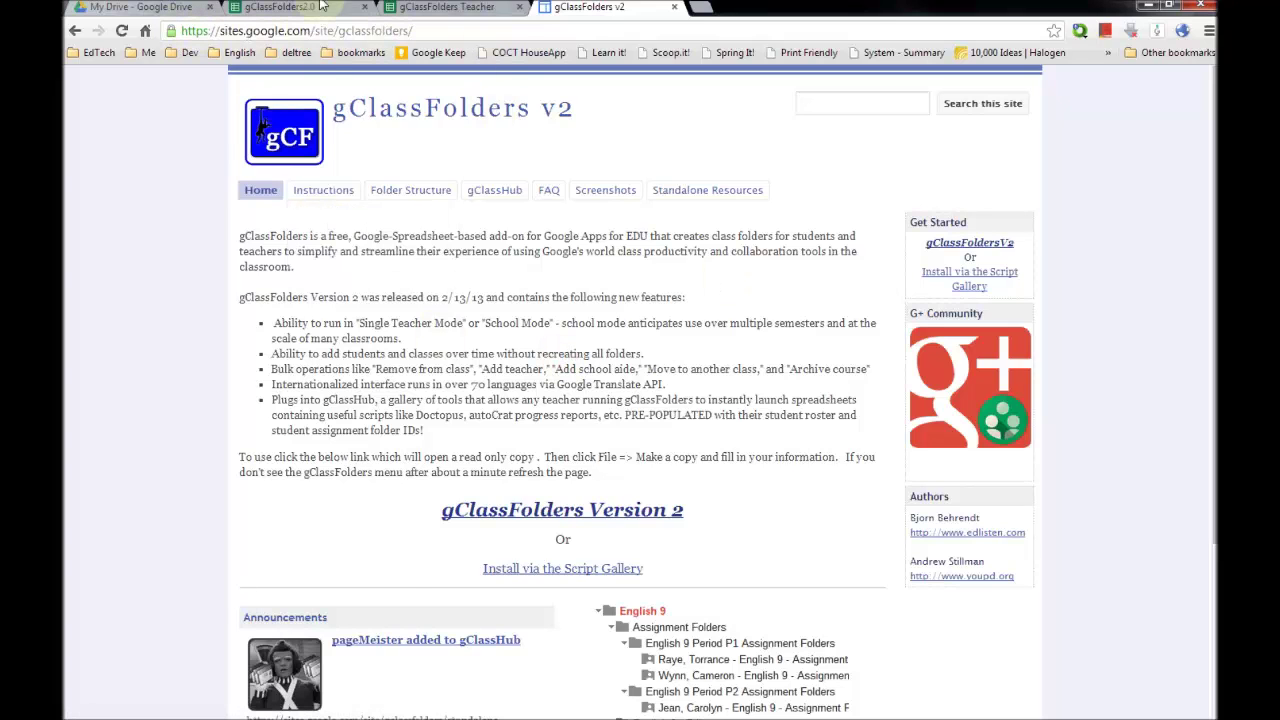
click(280, 7)
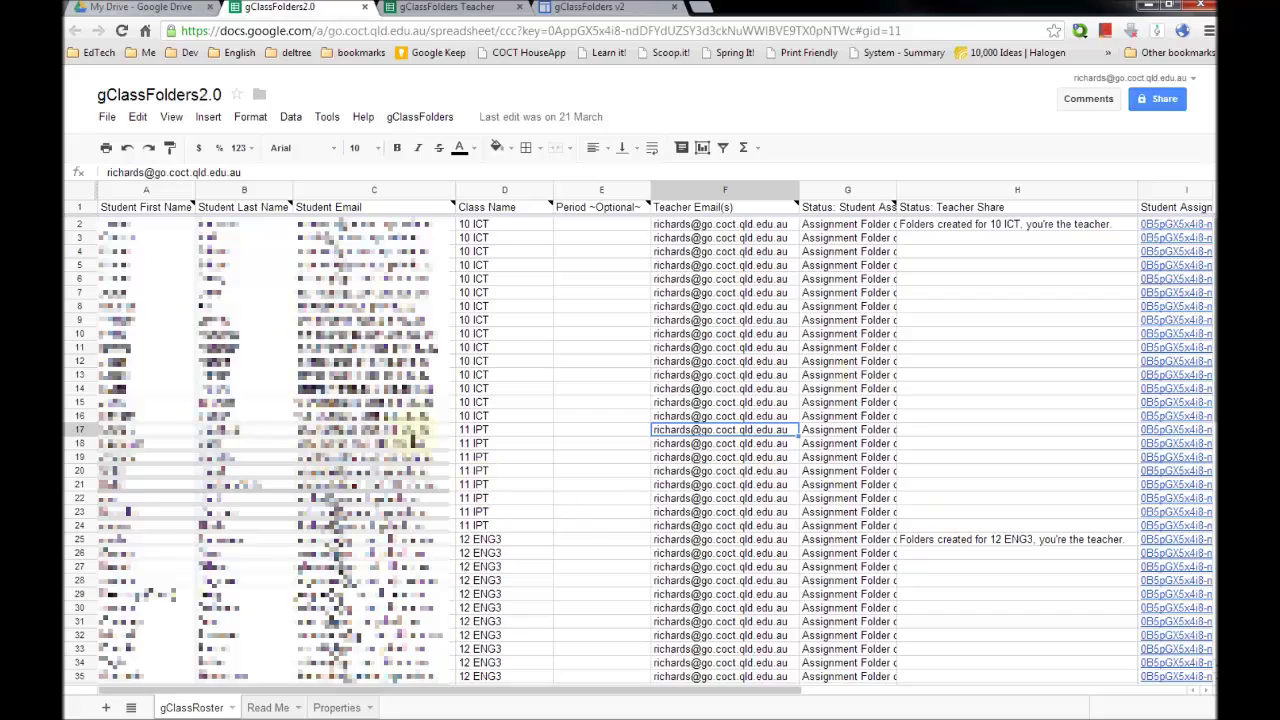
- Review the example's Read Me and Properties sheets, return to gClassRoster, then bring back the gClassFolders v2 site
click(338, 708)
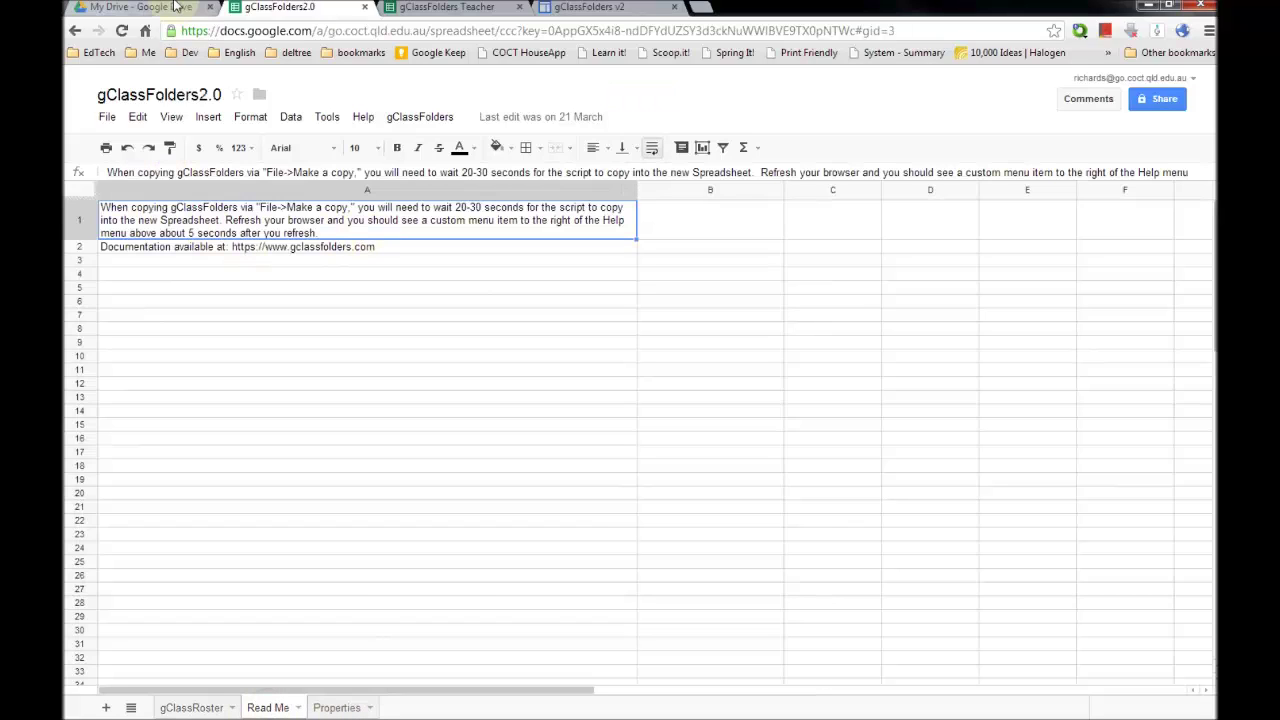
click(140, 7)
click(285, 7)
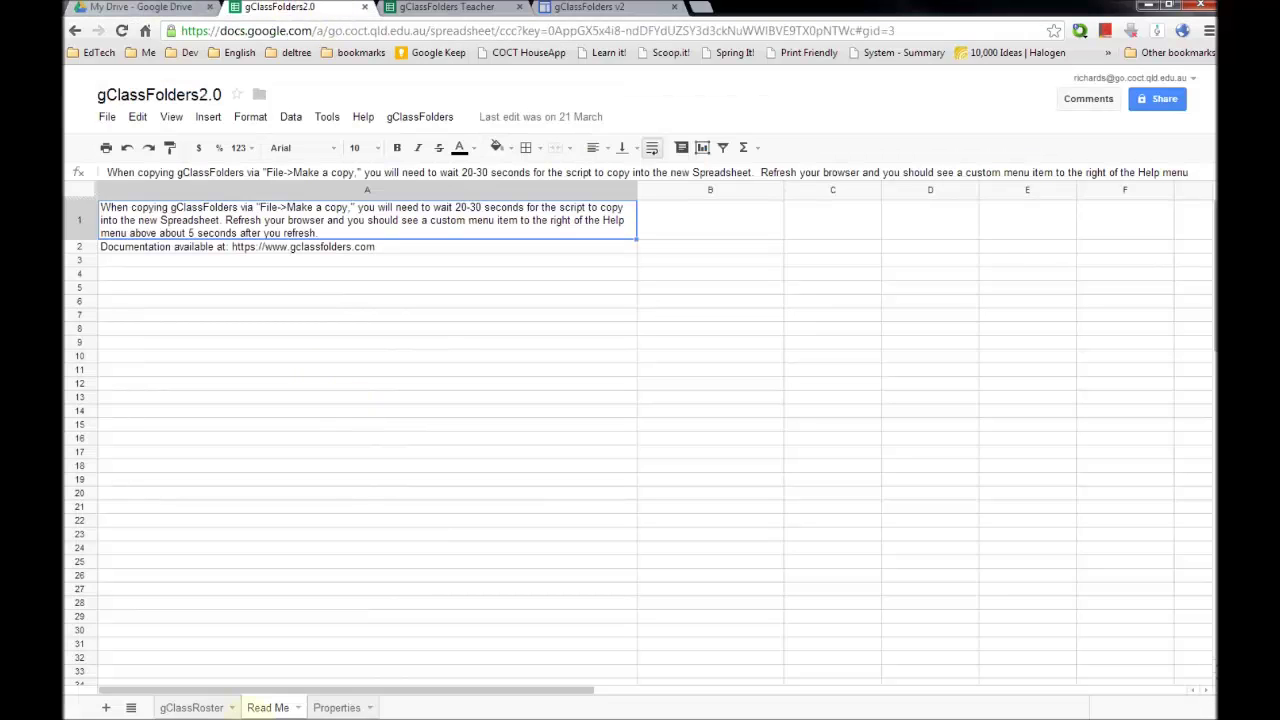
click(337, 708)
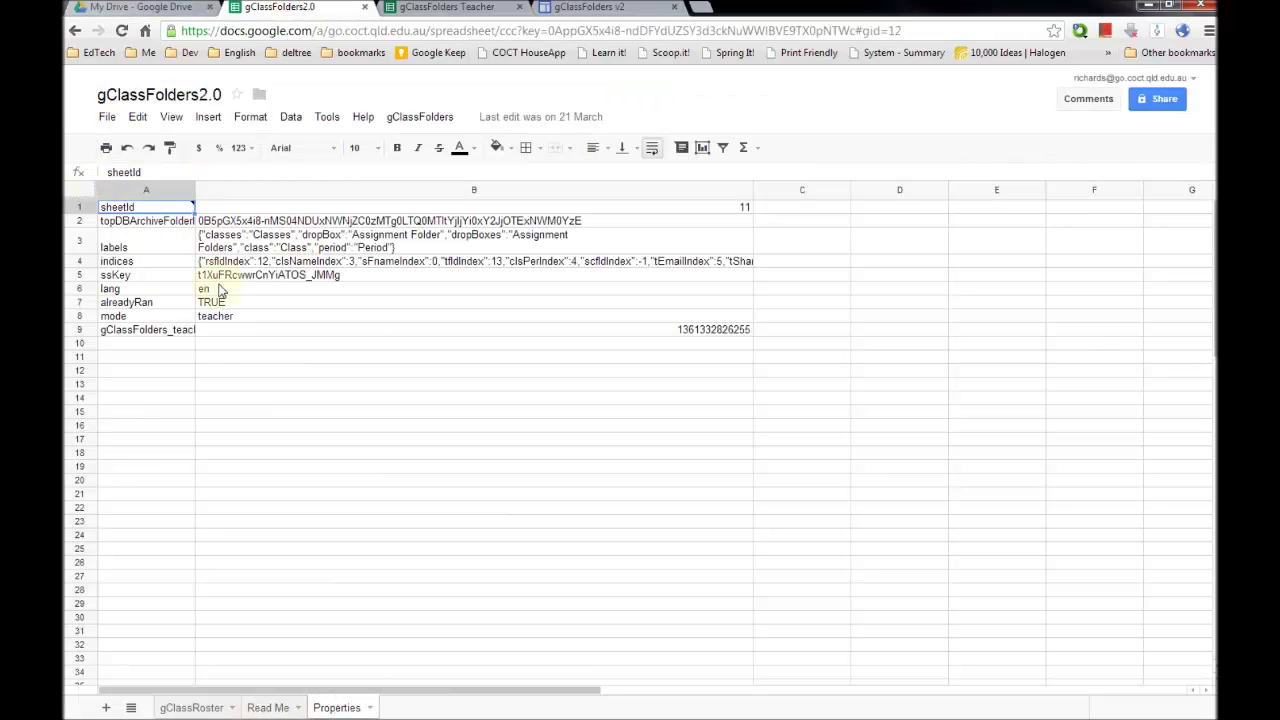
click(170, 707)
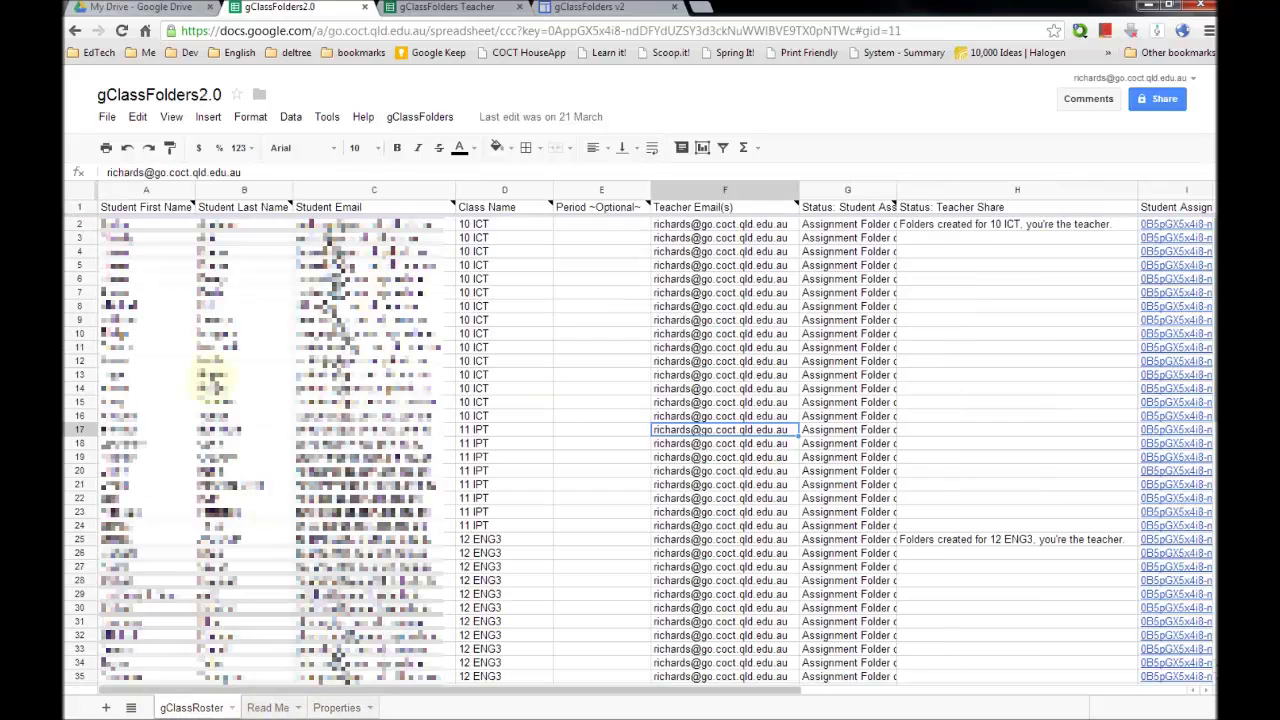
mouse_move(155, 216)
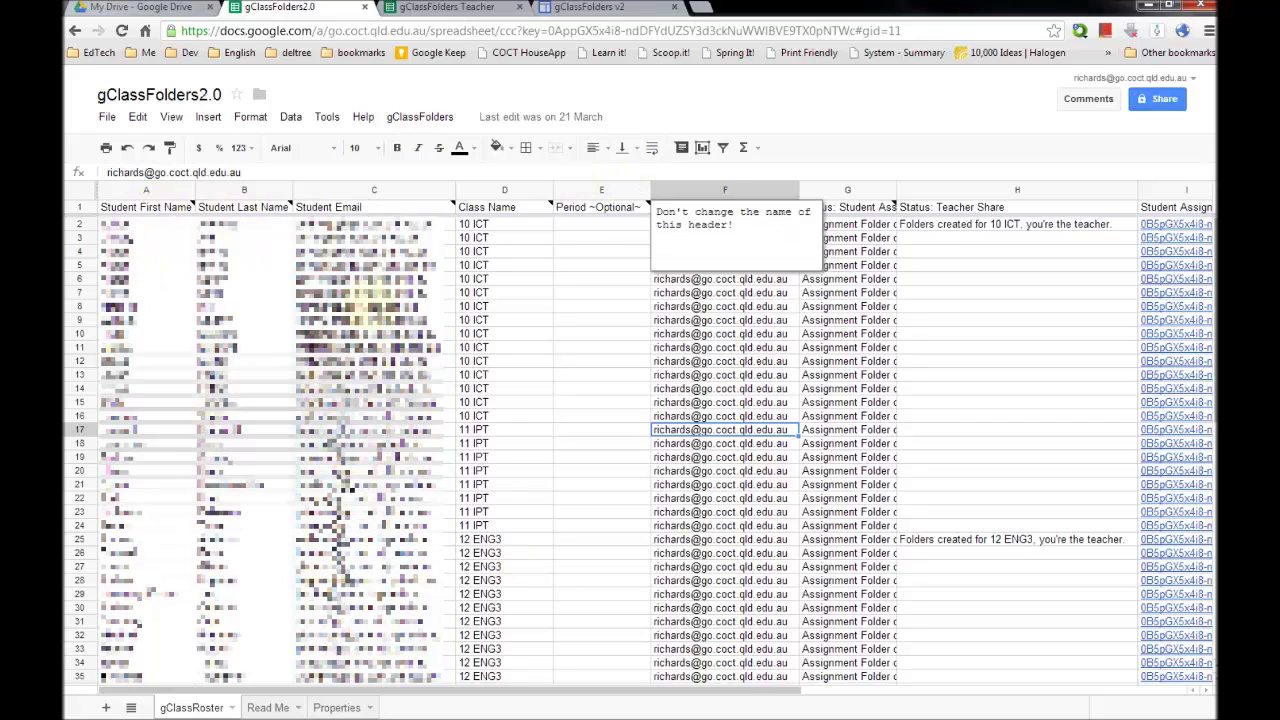
click(585, 7)
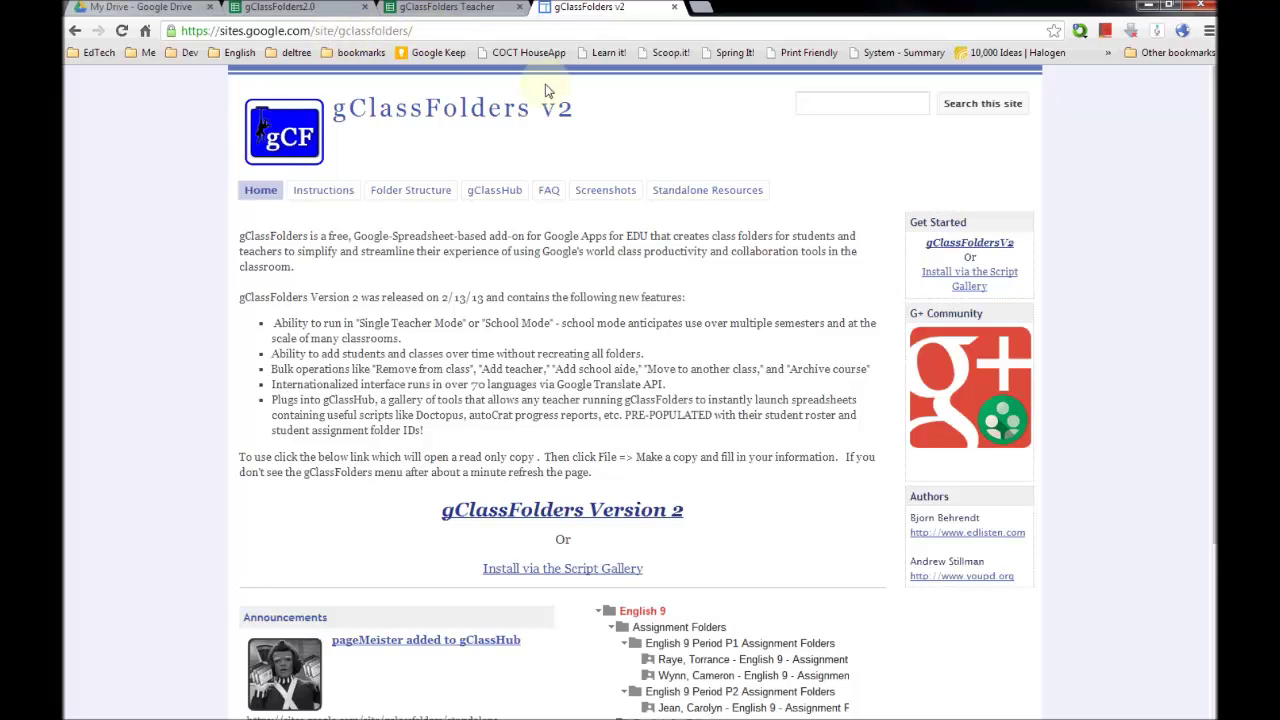
- Browse the Screenshots and Standalone Resources pages, highlighting the author links and the site's base address
click(613, 190)
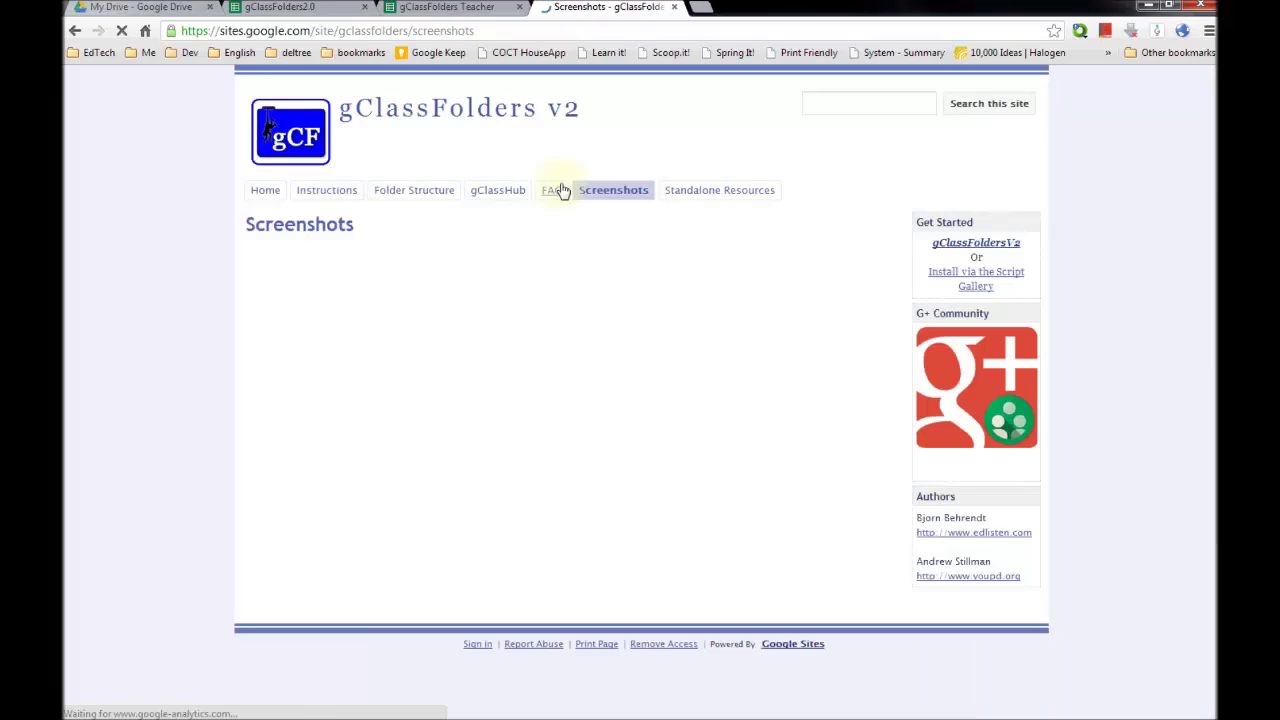
click(690, 199)
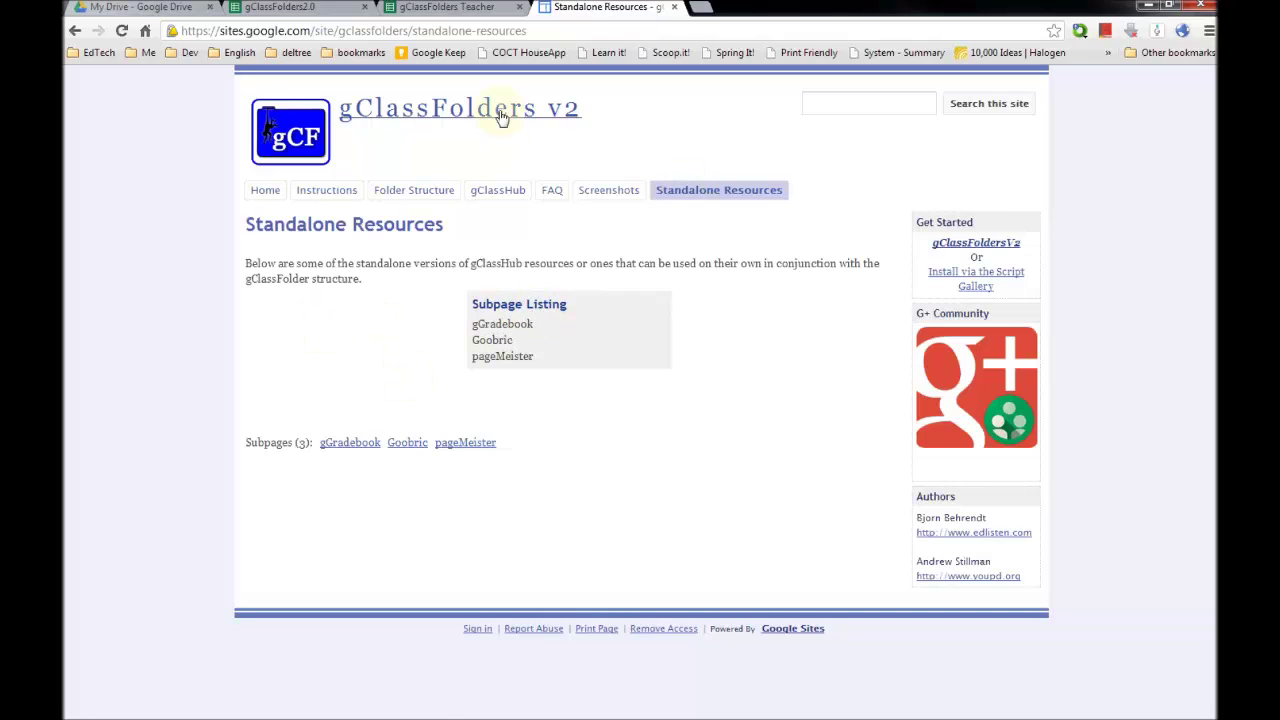
triple_click(986, 584)
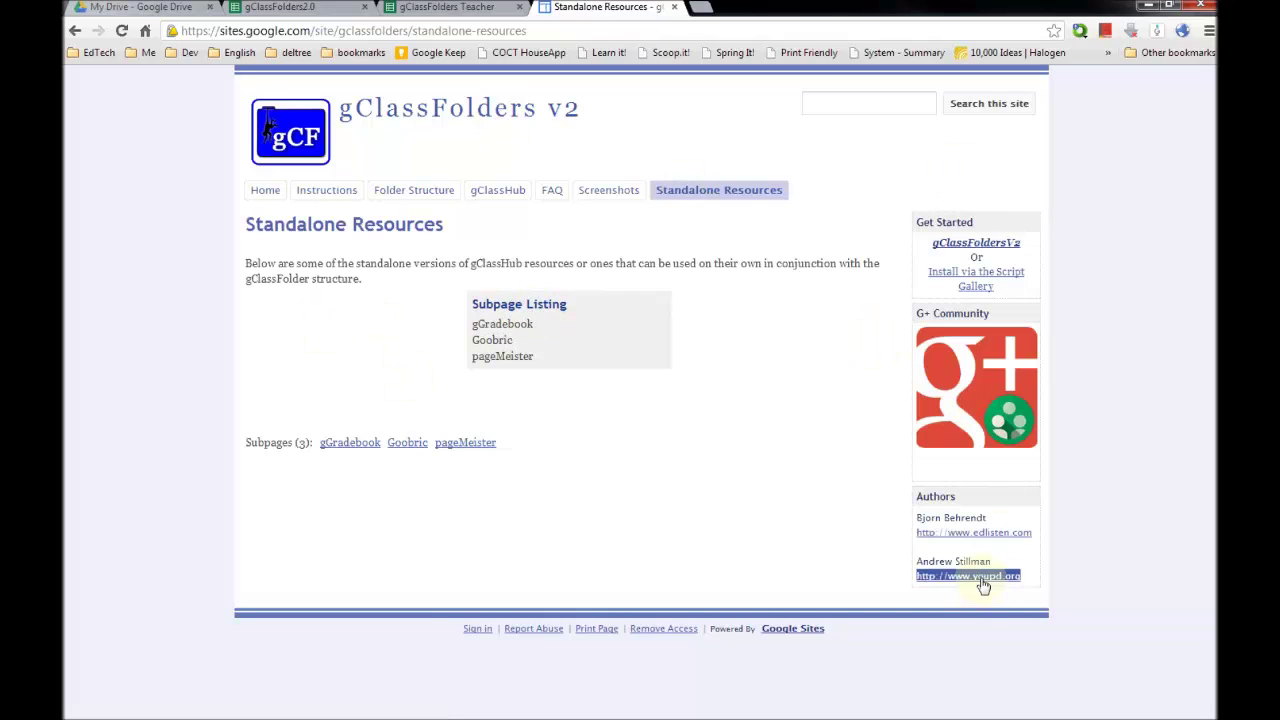
triple_click(995, 545)
click(988, 552)
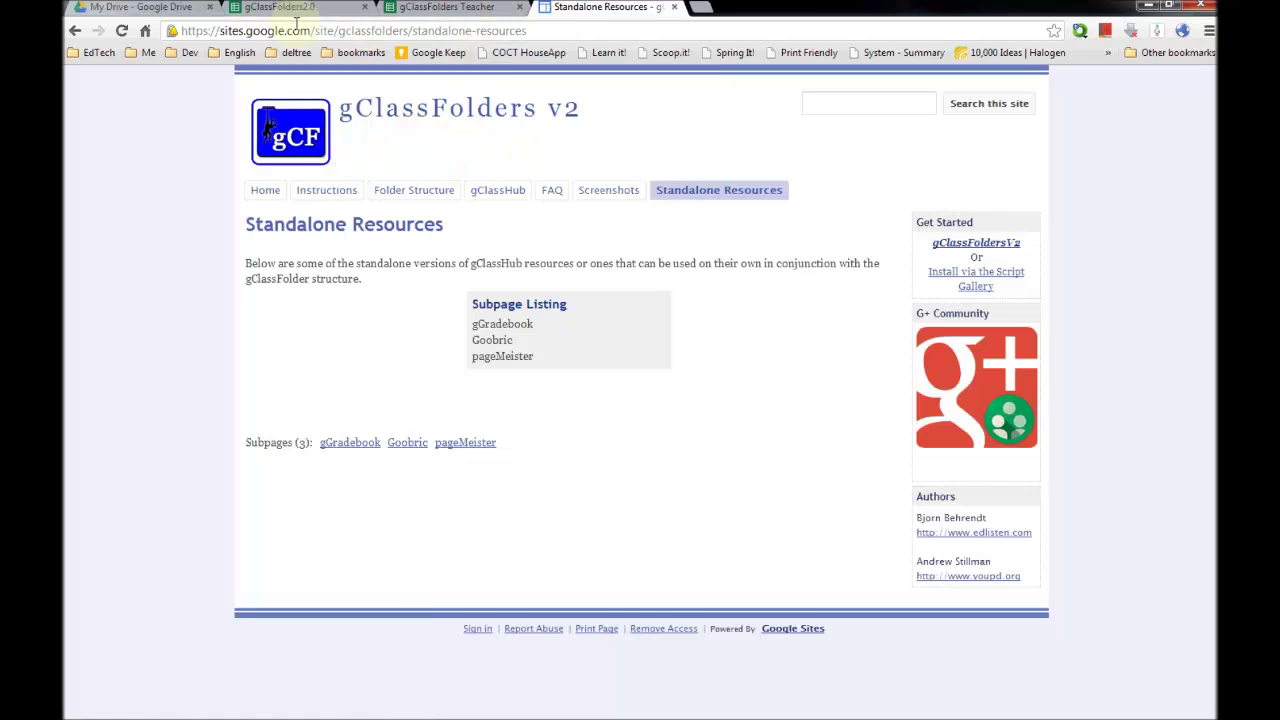
drag(218, 30, 414, 30)
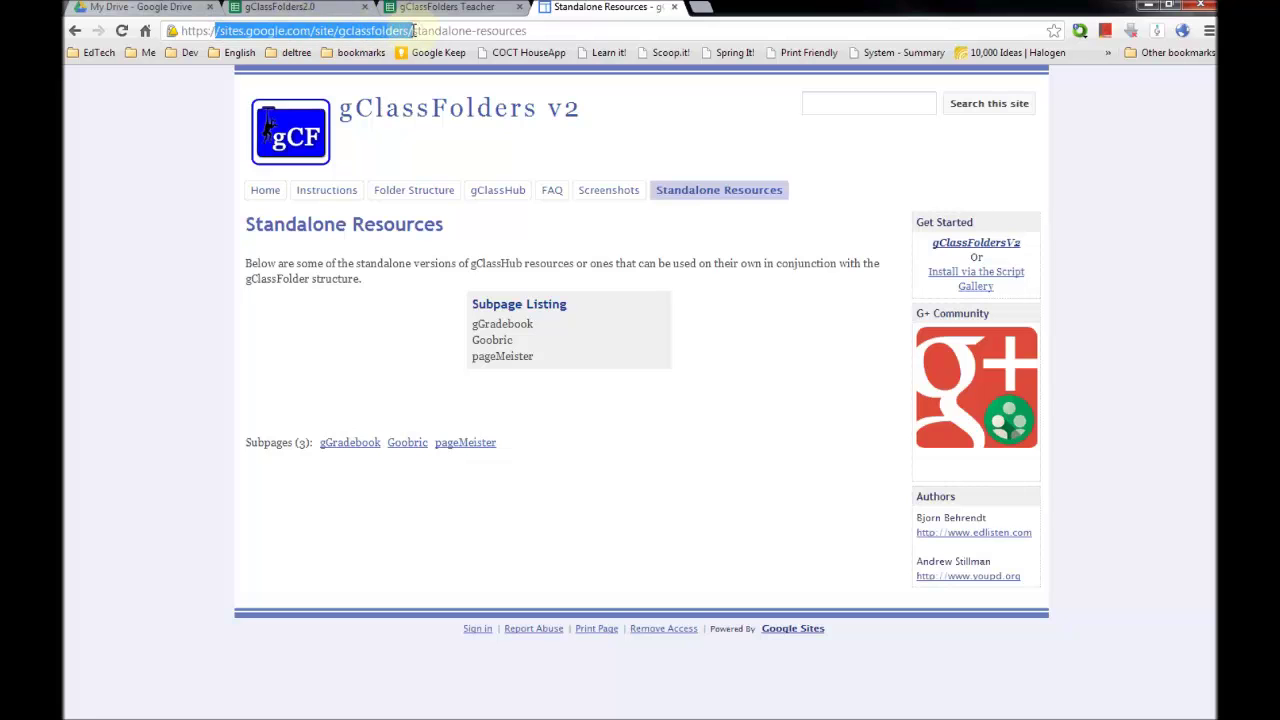
click(290, 8)
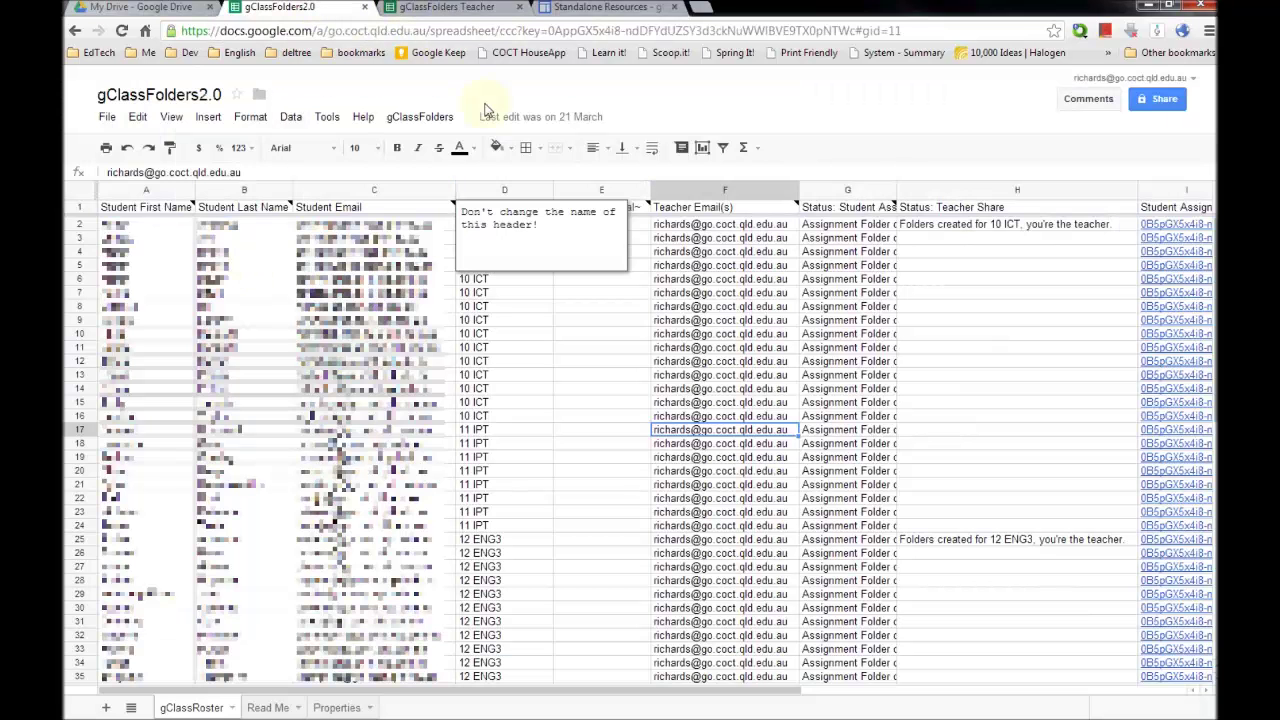
- Go to the gClassFolders Teacher roster and bring up the gClassFolders options for creating folders and shares
key(ctrl+Tab)
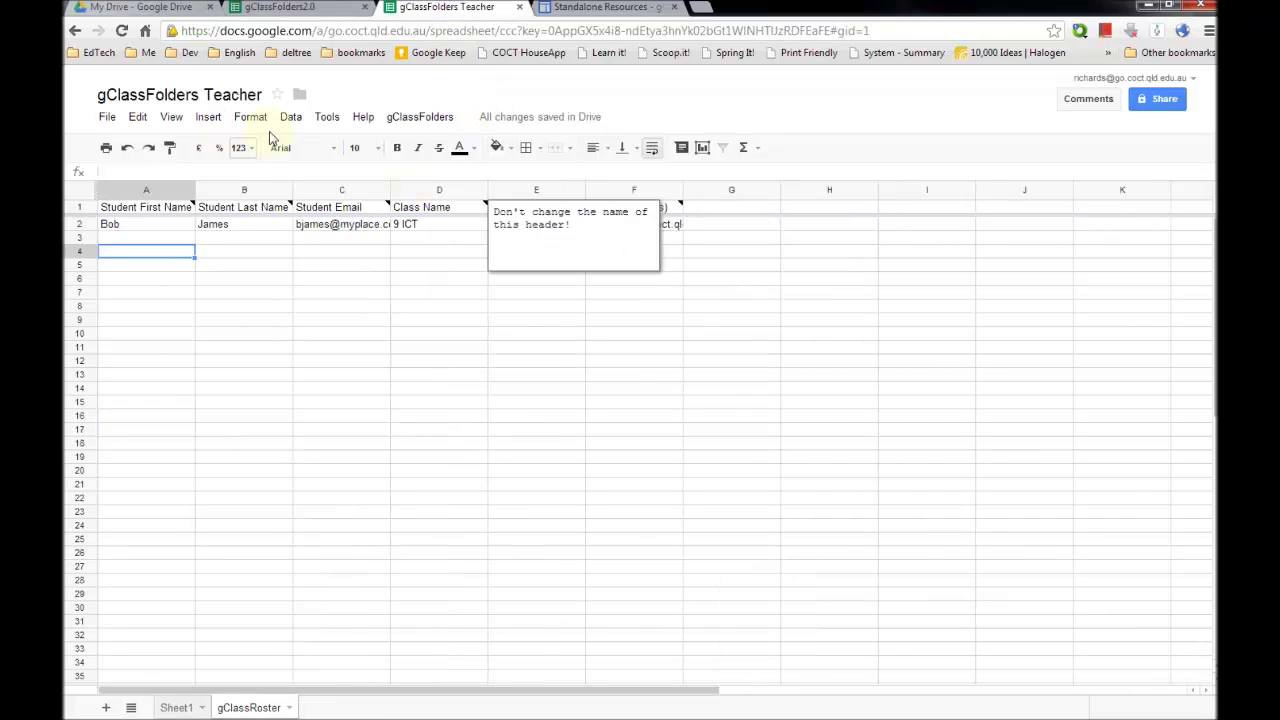
click(420, 116)
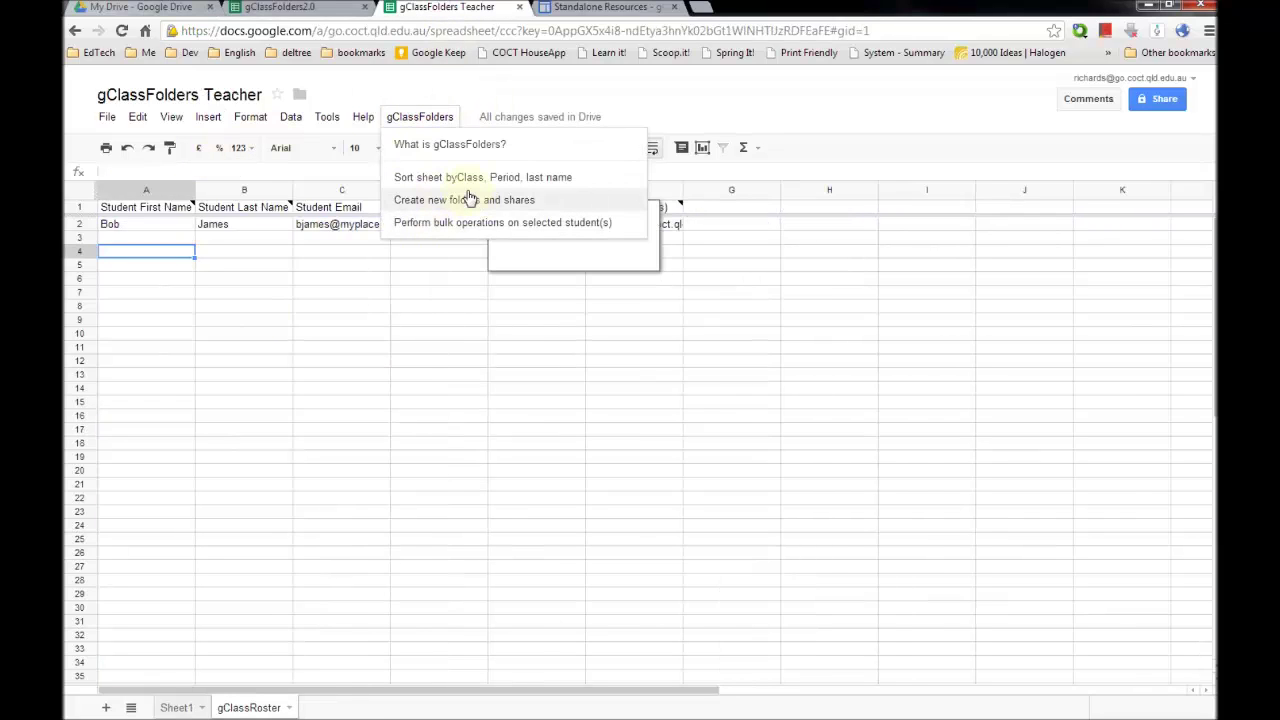